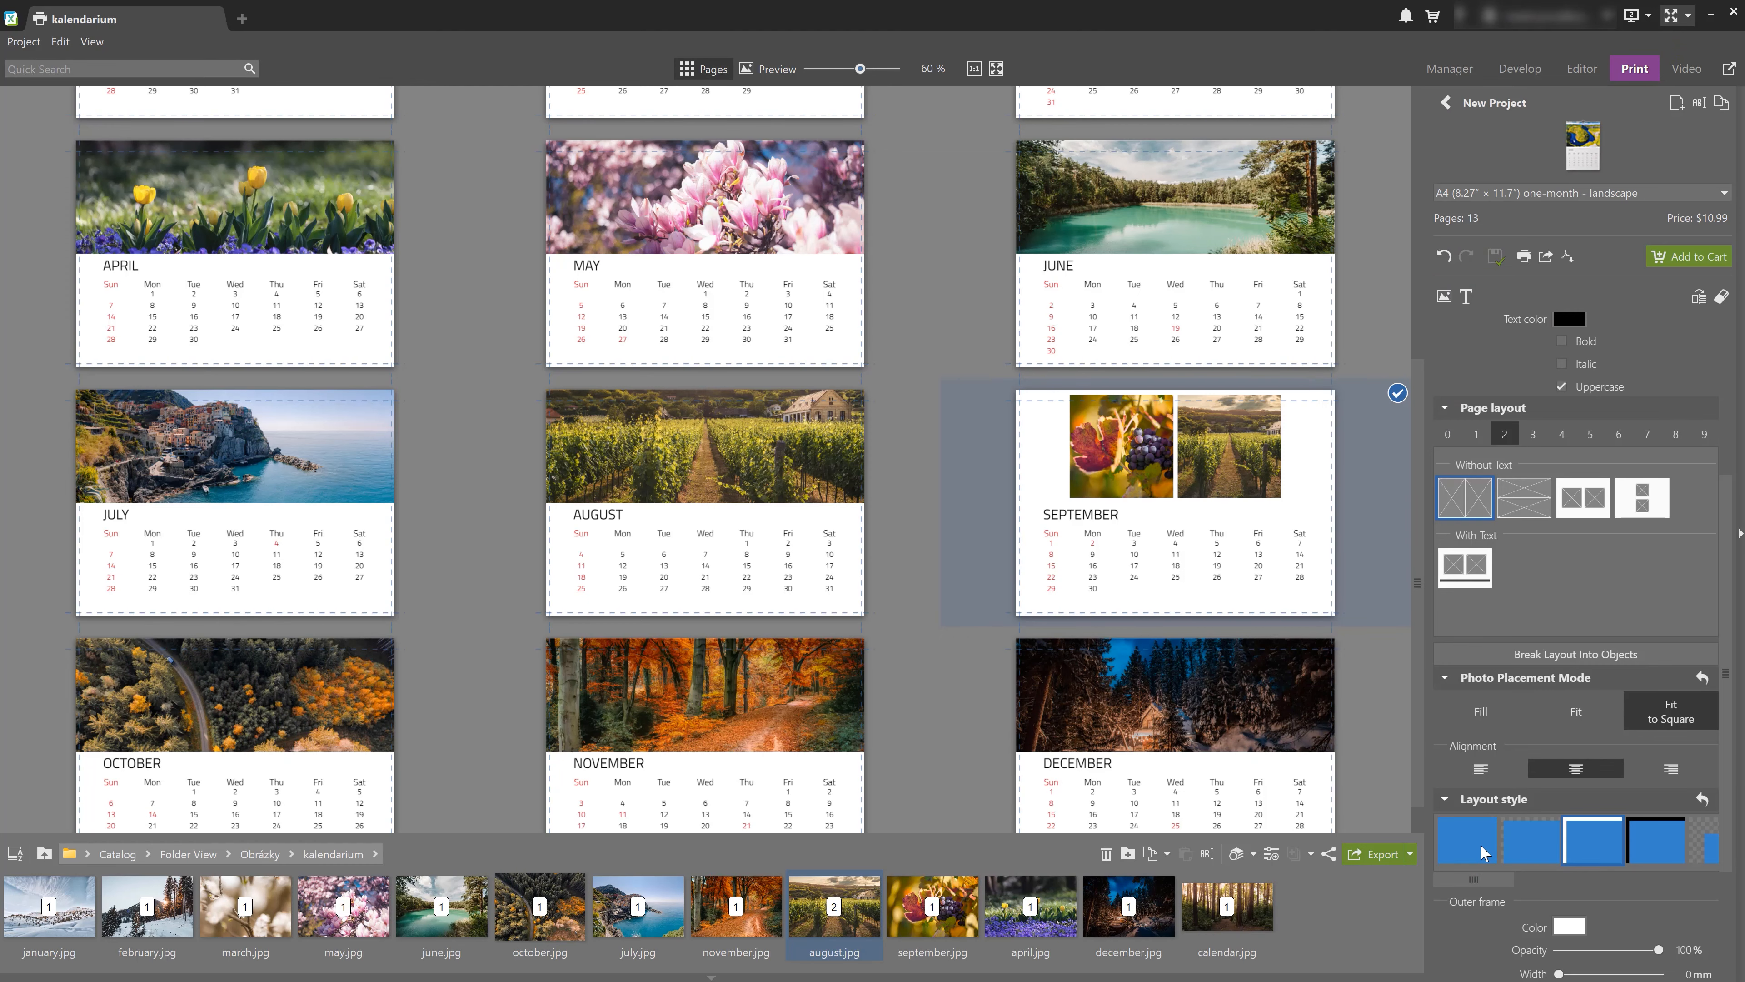
Give the September page a frameless single-photo layout without text and set its photo placement to Fill
{"action": "left_click", "coordinate": [1481, 844]}
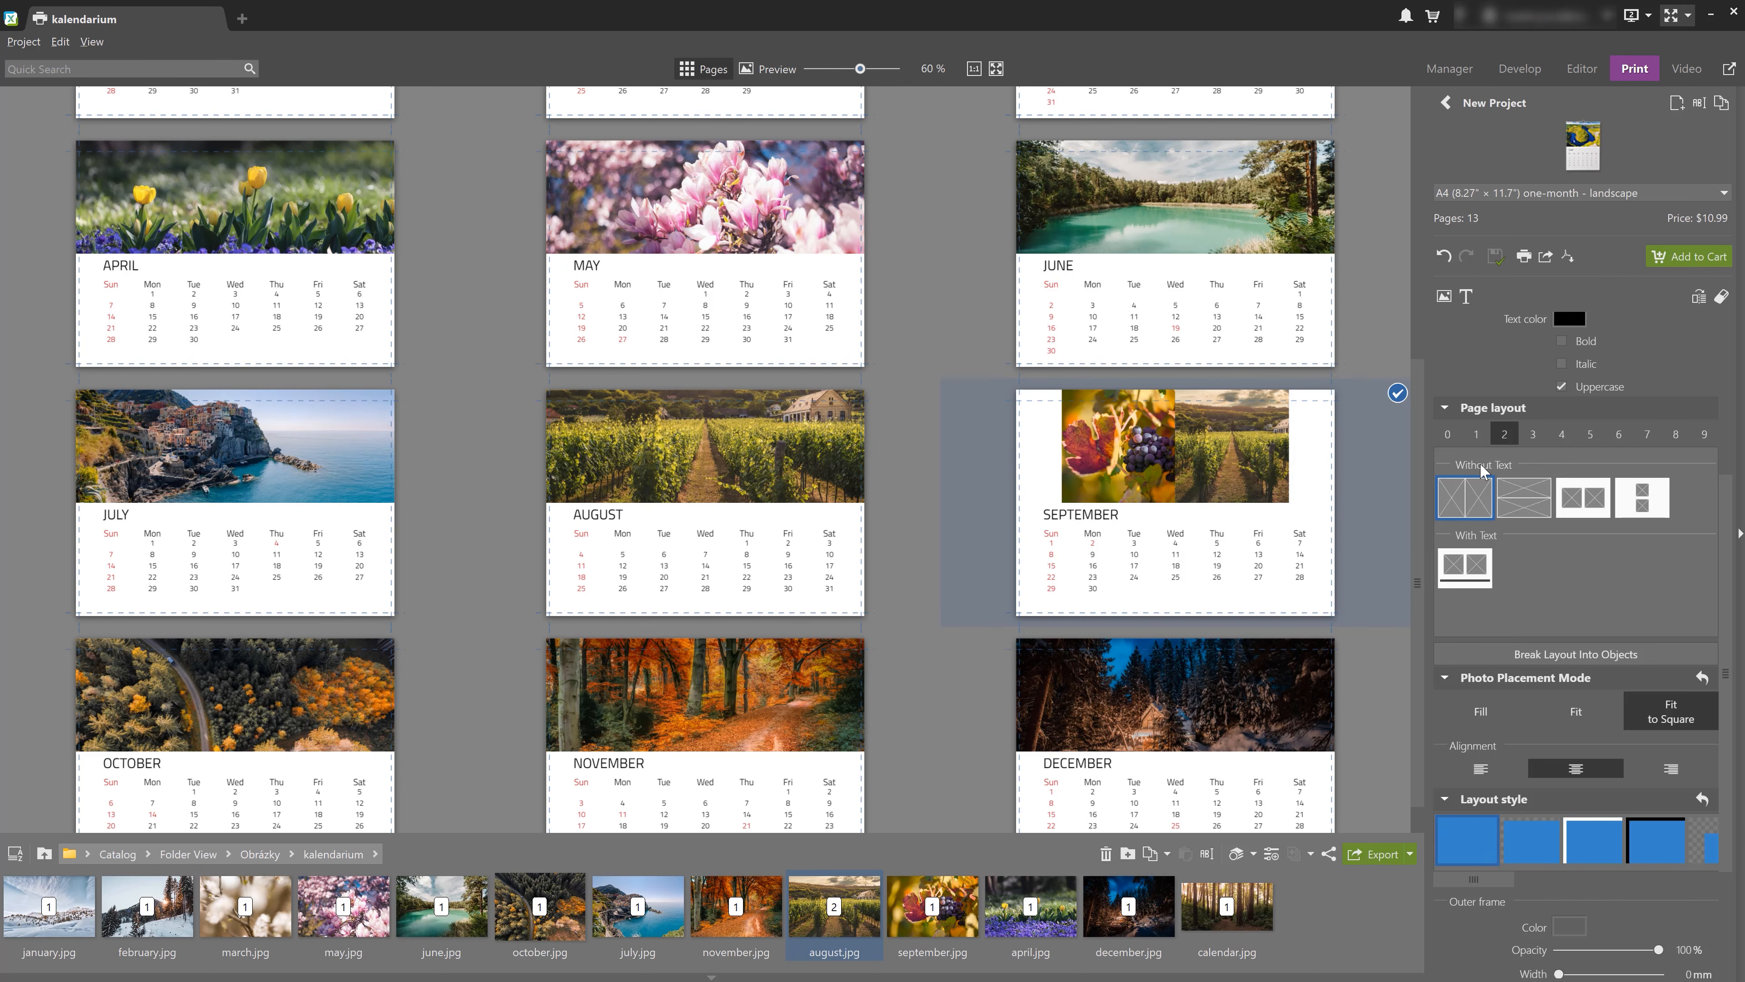
{"action": "left_click", "coordinate": [1476, 437]}
{"action": "left_click", "coordinate": [1472, 497]}
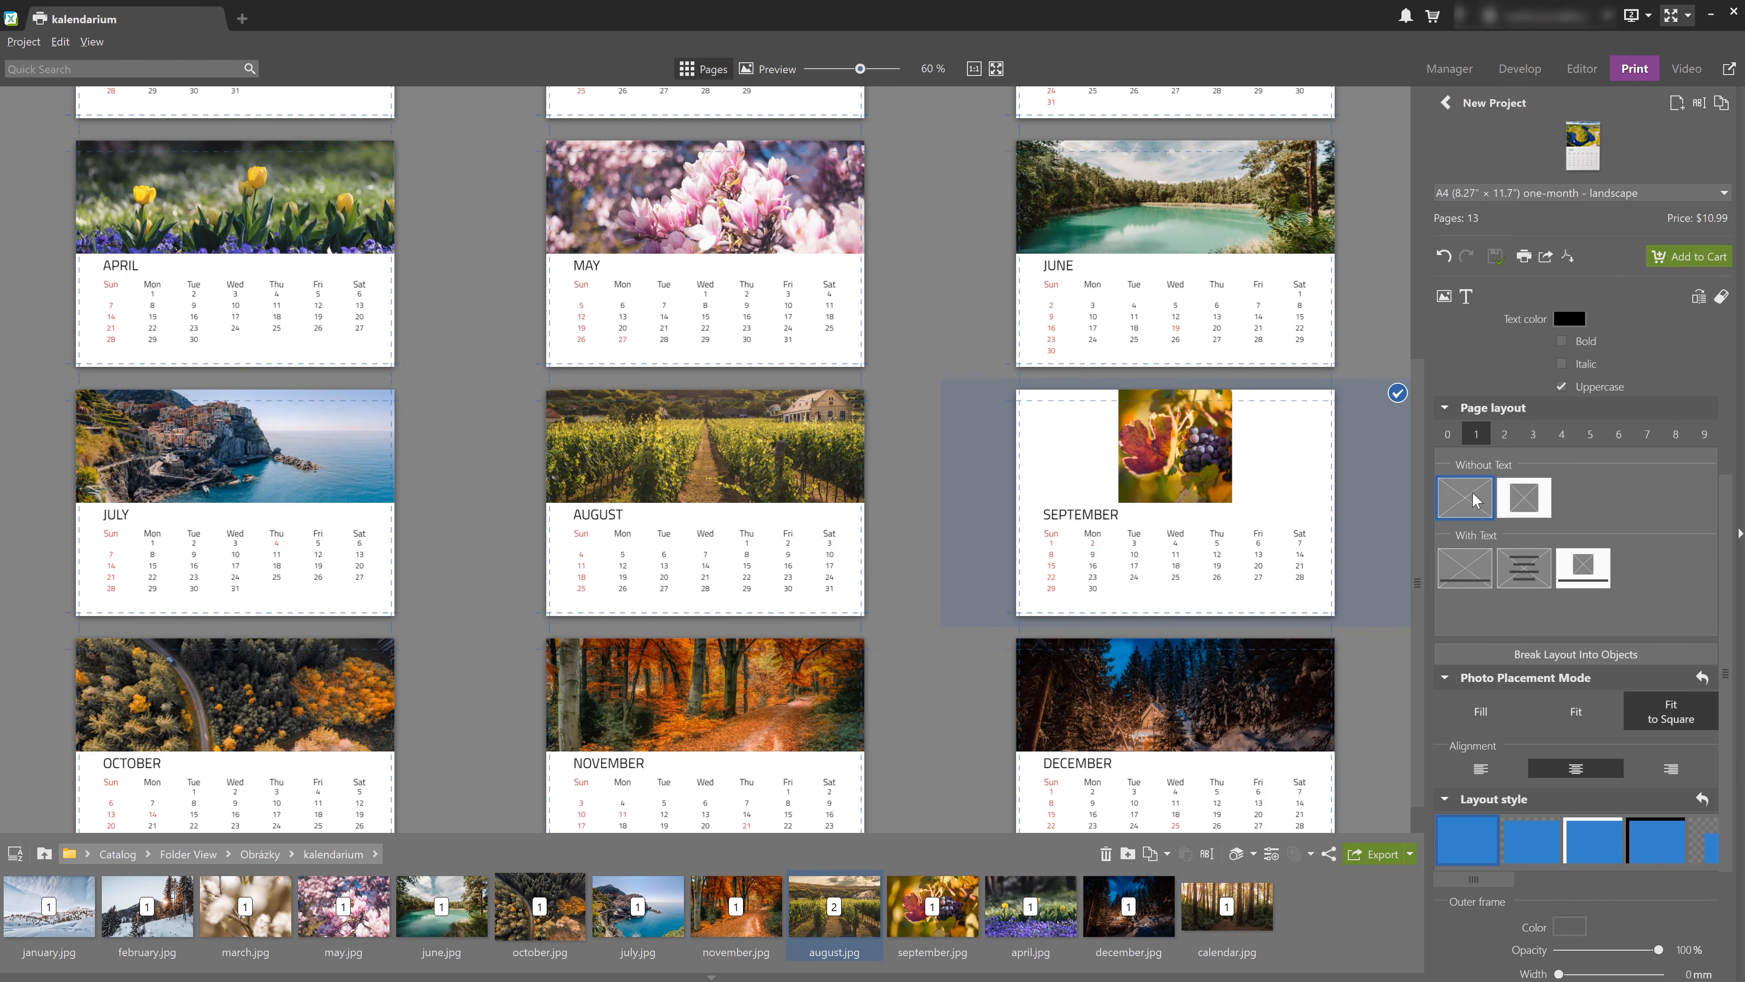
{"action": "left_click", "coordinate": [1484, 714]}
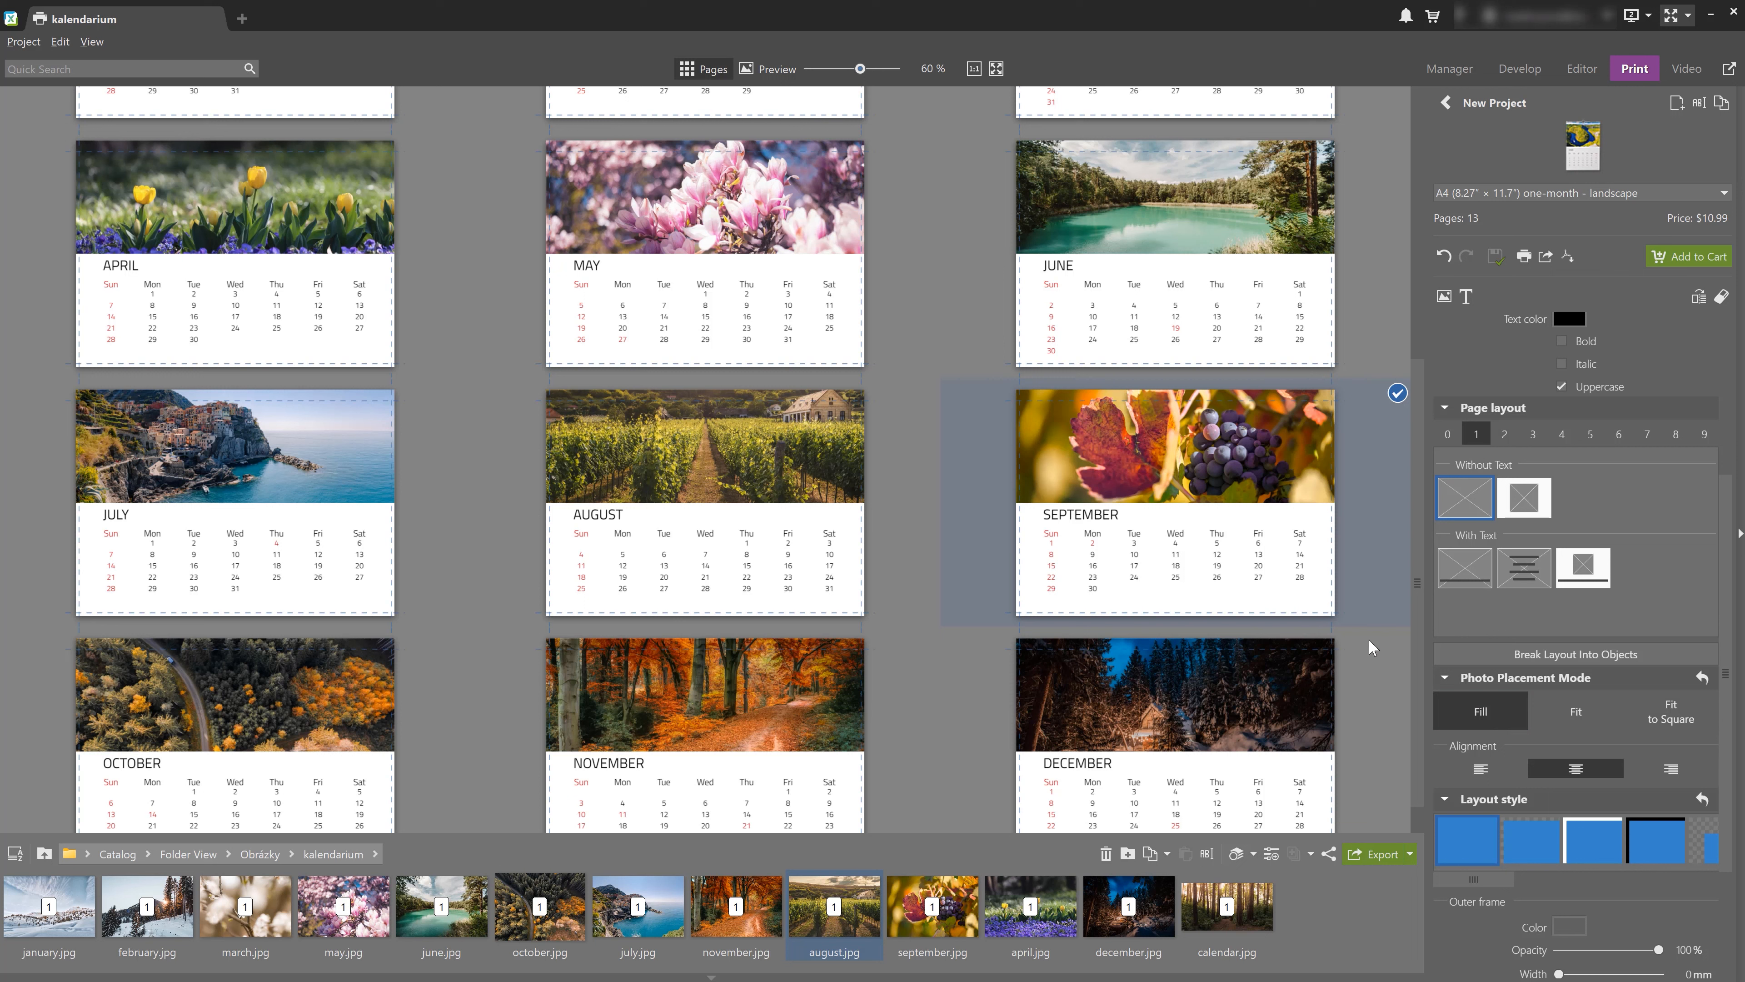
Try the available project templates on the calendar, from the overlay grids and side strips to the numbered-month designs
{"action": "scroll", "coordinate": [1599, 391], "scroll_direction": "up", "scroll_amount": 5}
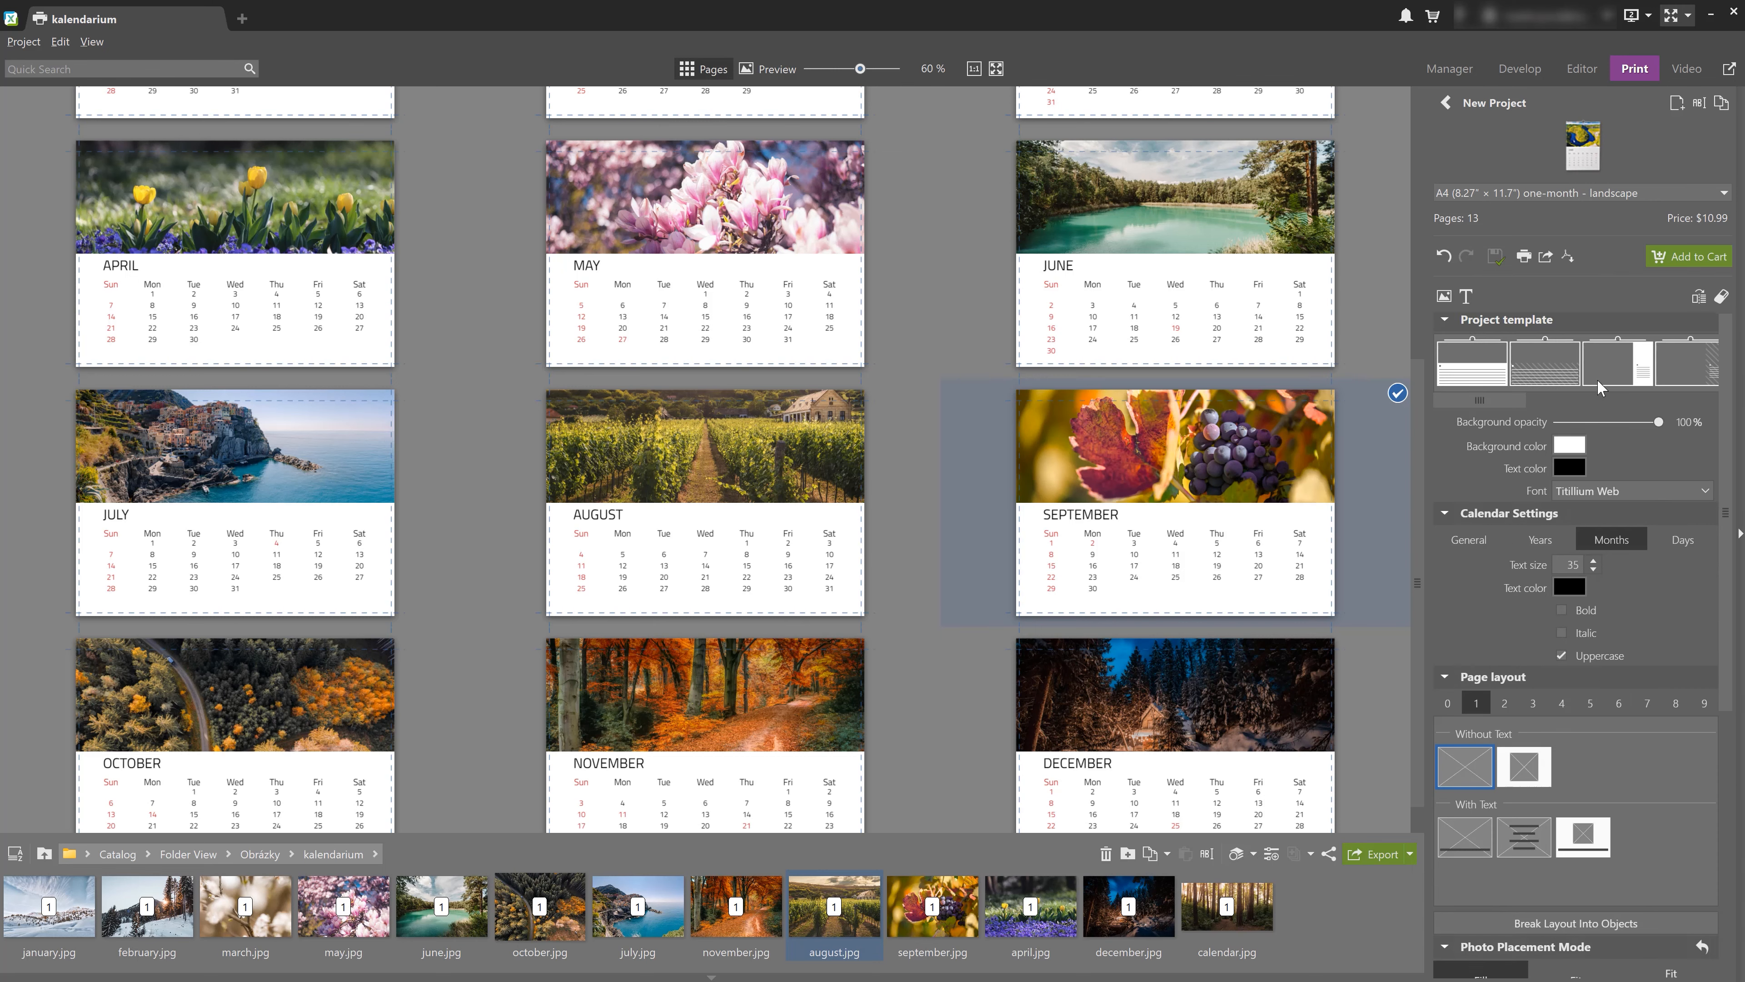
{"action": "left_click", "coordinate": [1537, 376]}
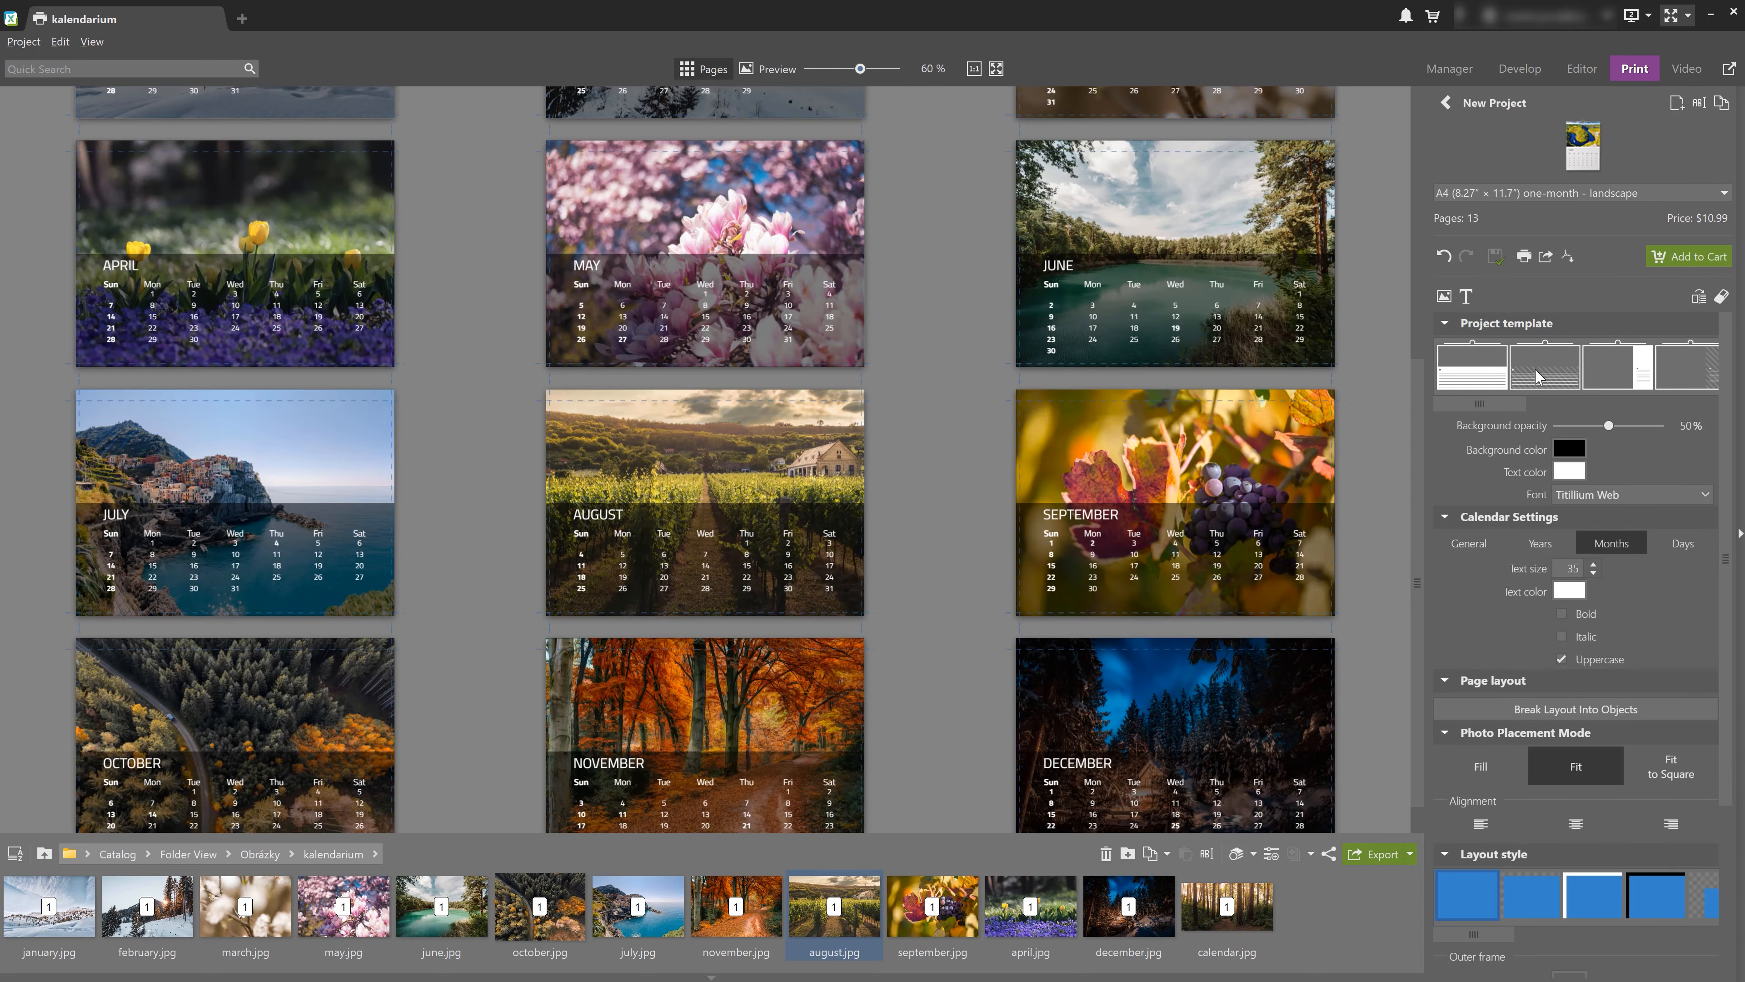
{"action": "left_click", "coordinate": [1614, 373]}
{"action": "left_click", "coordinate": [1691, 372]}
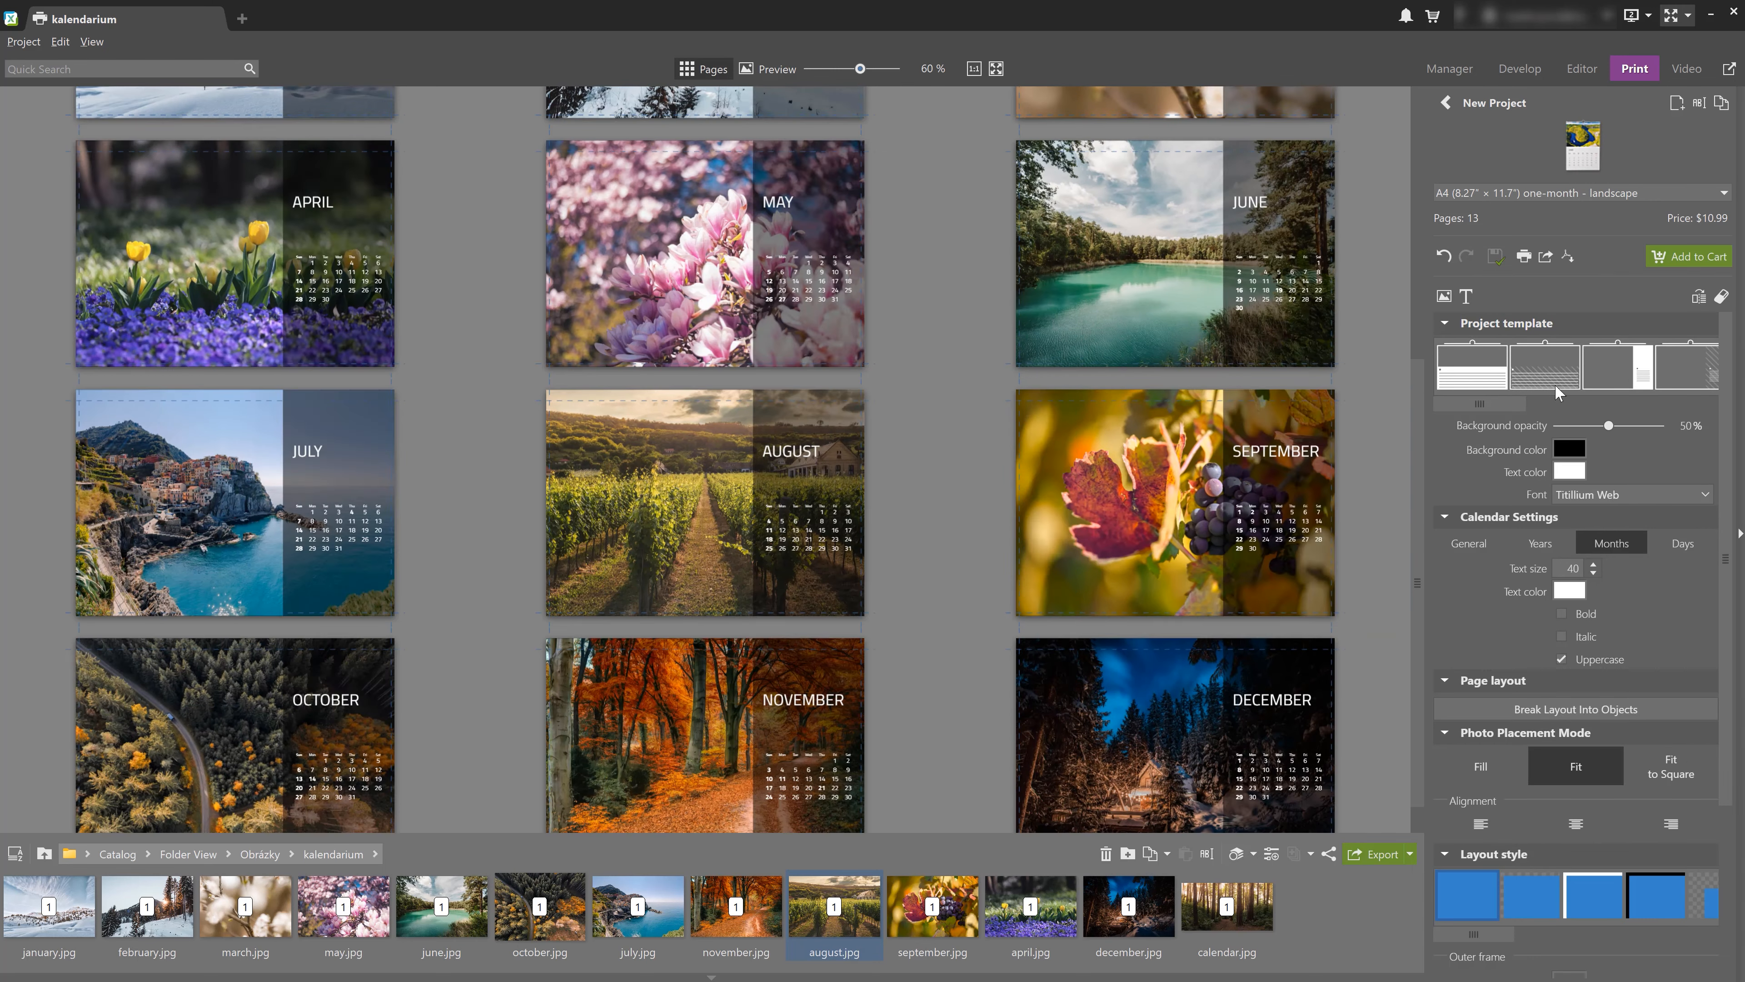
{"action": "left_click_drag", "start_coordinate": [1487, 402], "coordinate": [1584, 402]}
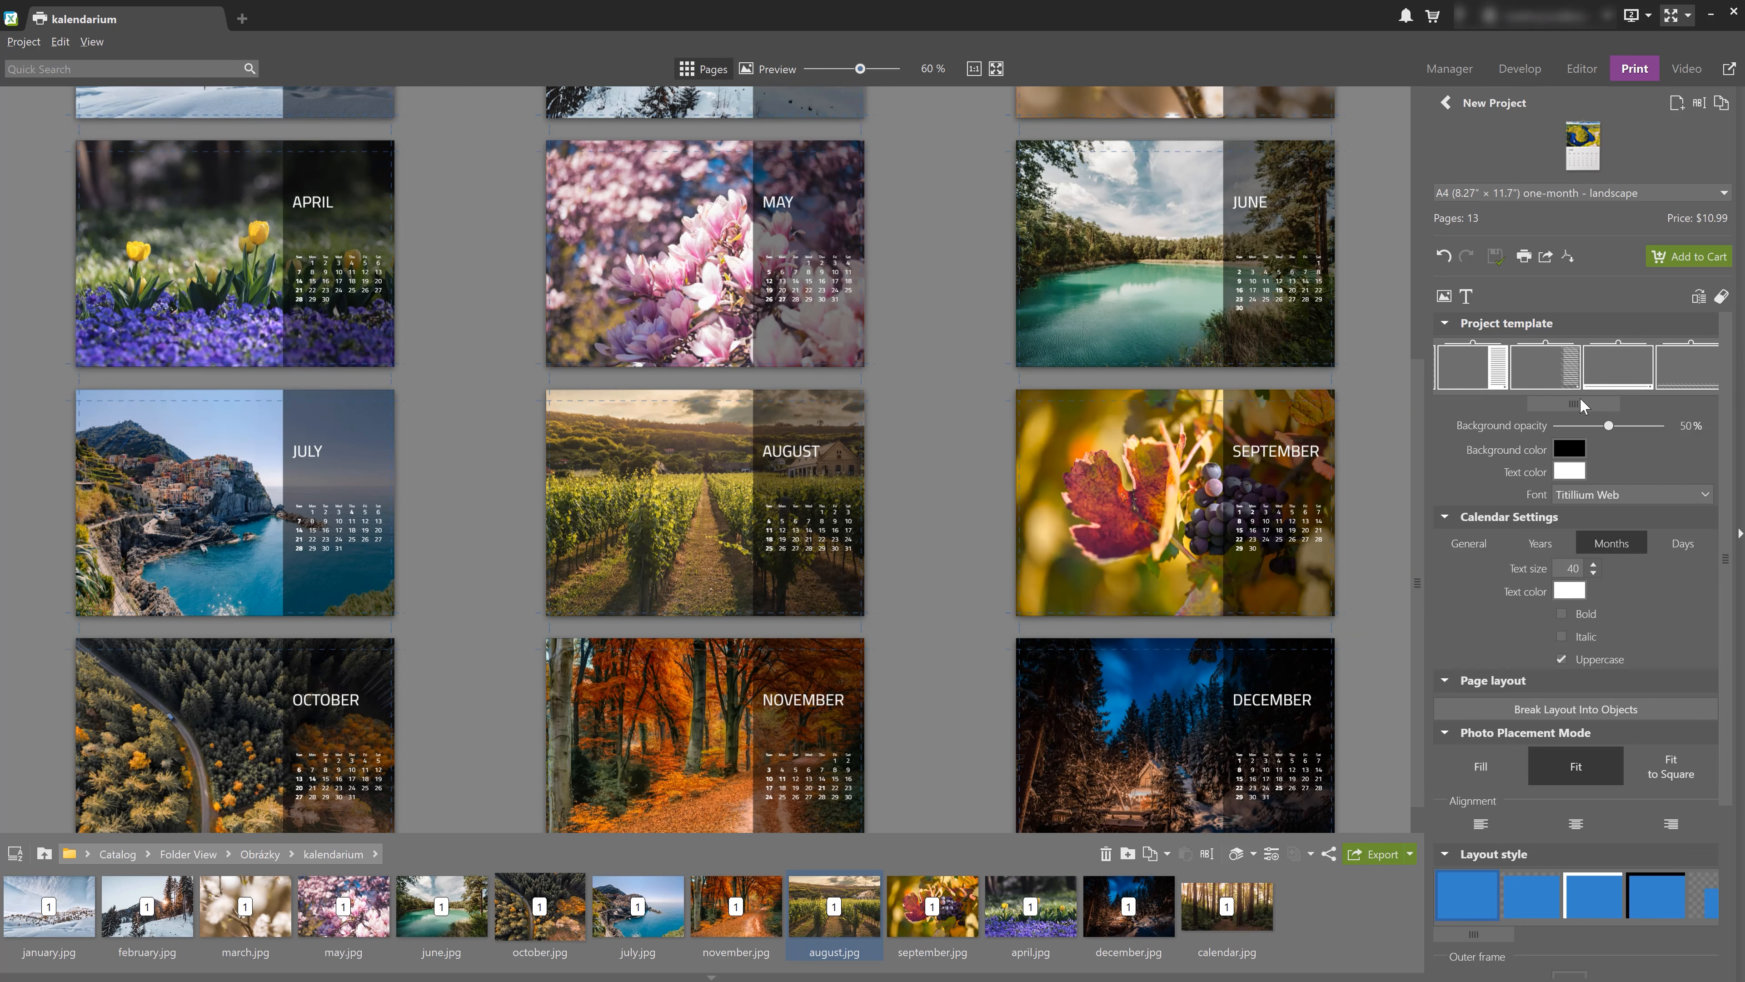
{"action": "left_click", "coordinate": [1484, 372]}
{"action": "left_click", "coordinate": [1549, 366]}
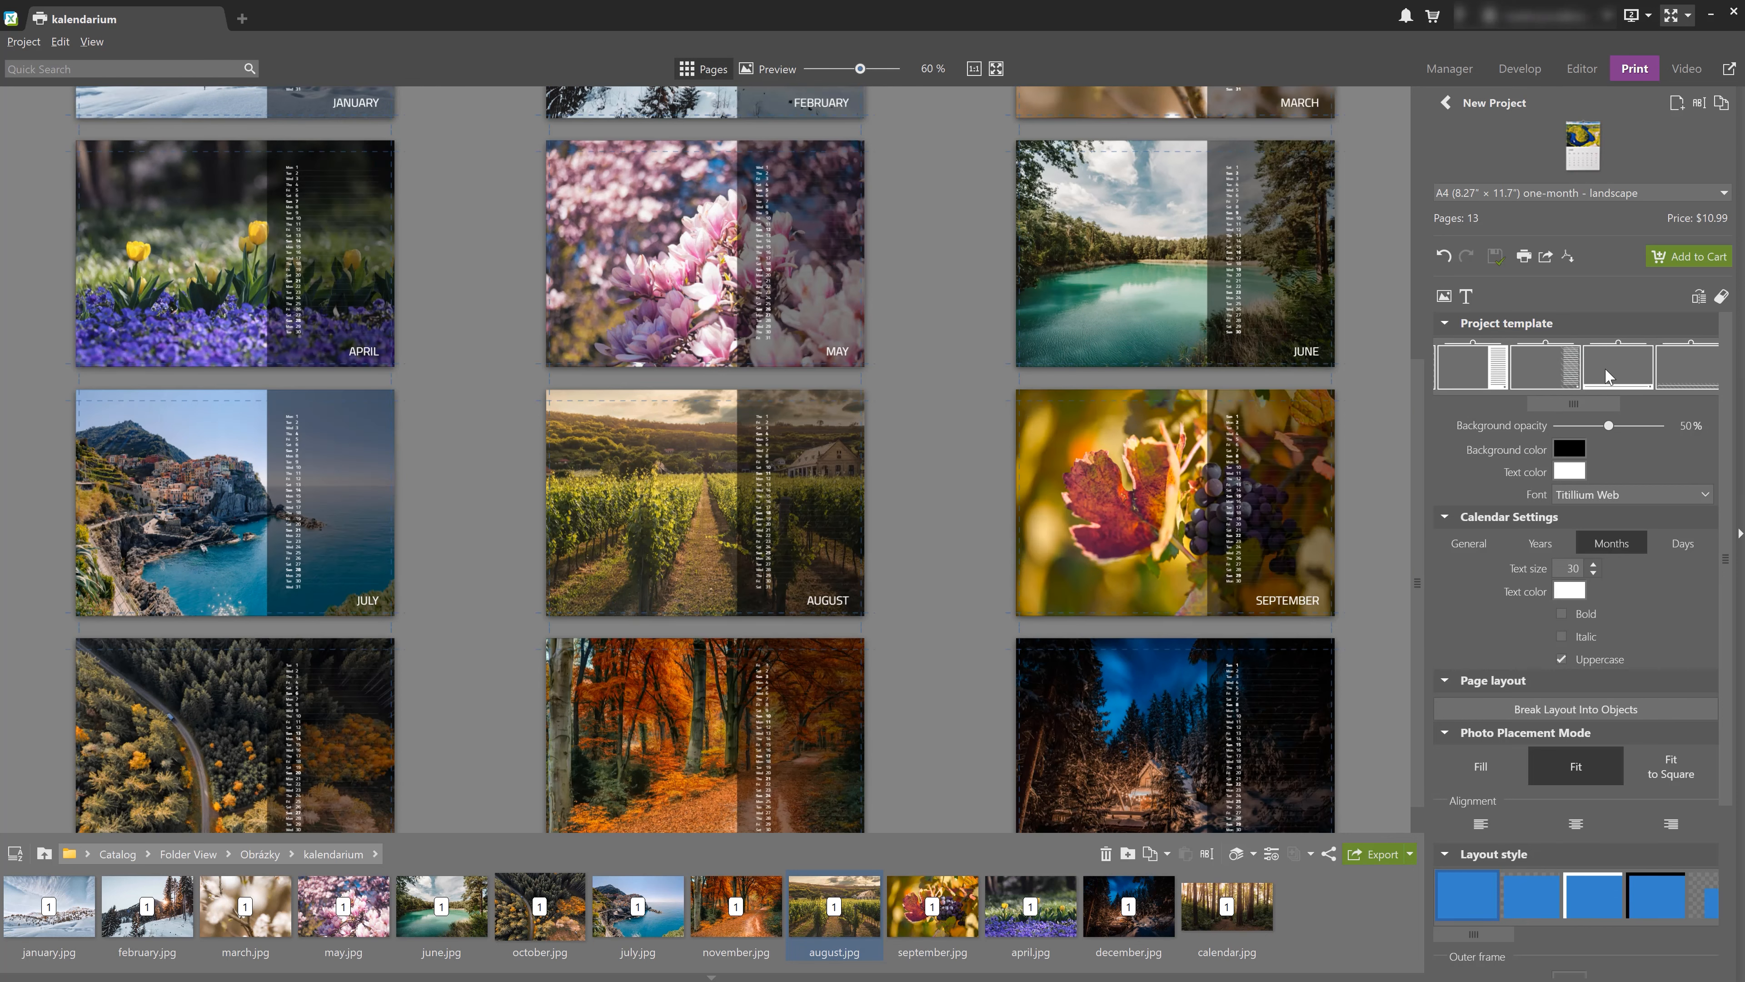
{"action": "left_click", "coordinate": [1697, 377]}
{"action": "left_click", "coordinate": [1641, 389]}
{"action": "scroll", "coordinate": [1545, 371], "scroll_direction": "down", "scroll_amount": 3}
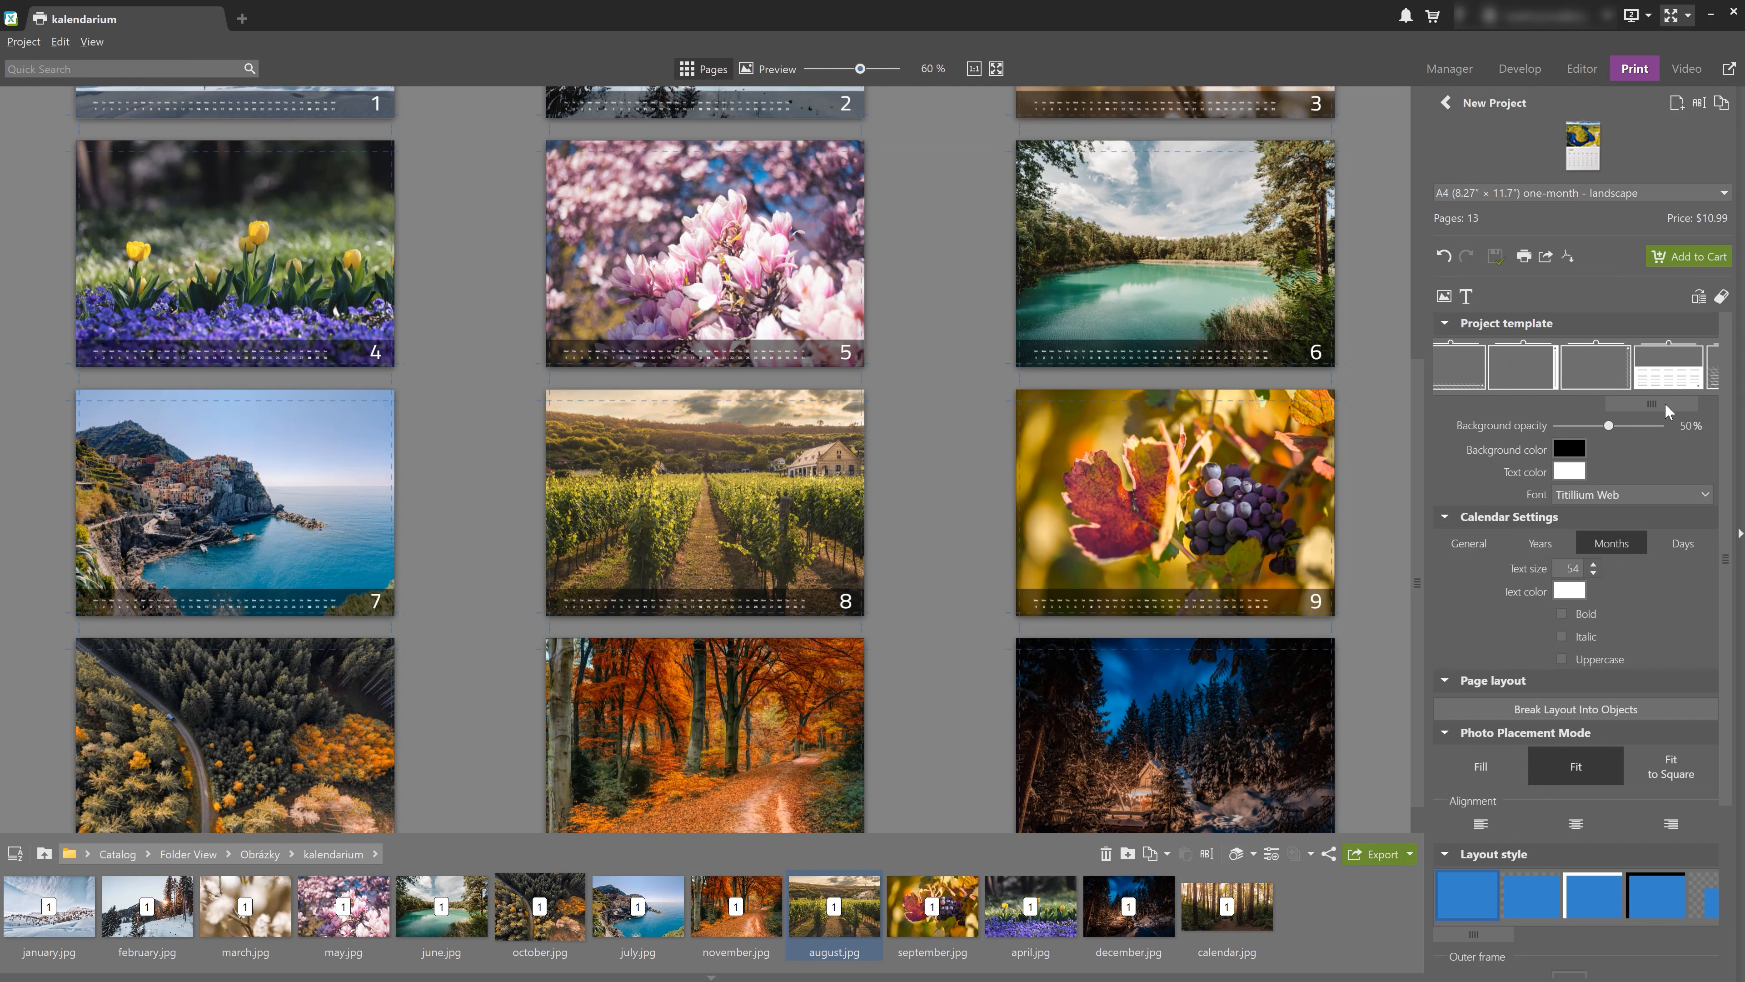
{"action": "left_click", "coordinate": [1519, 369]}
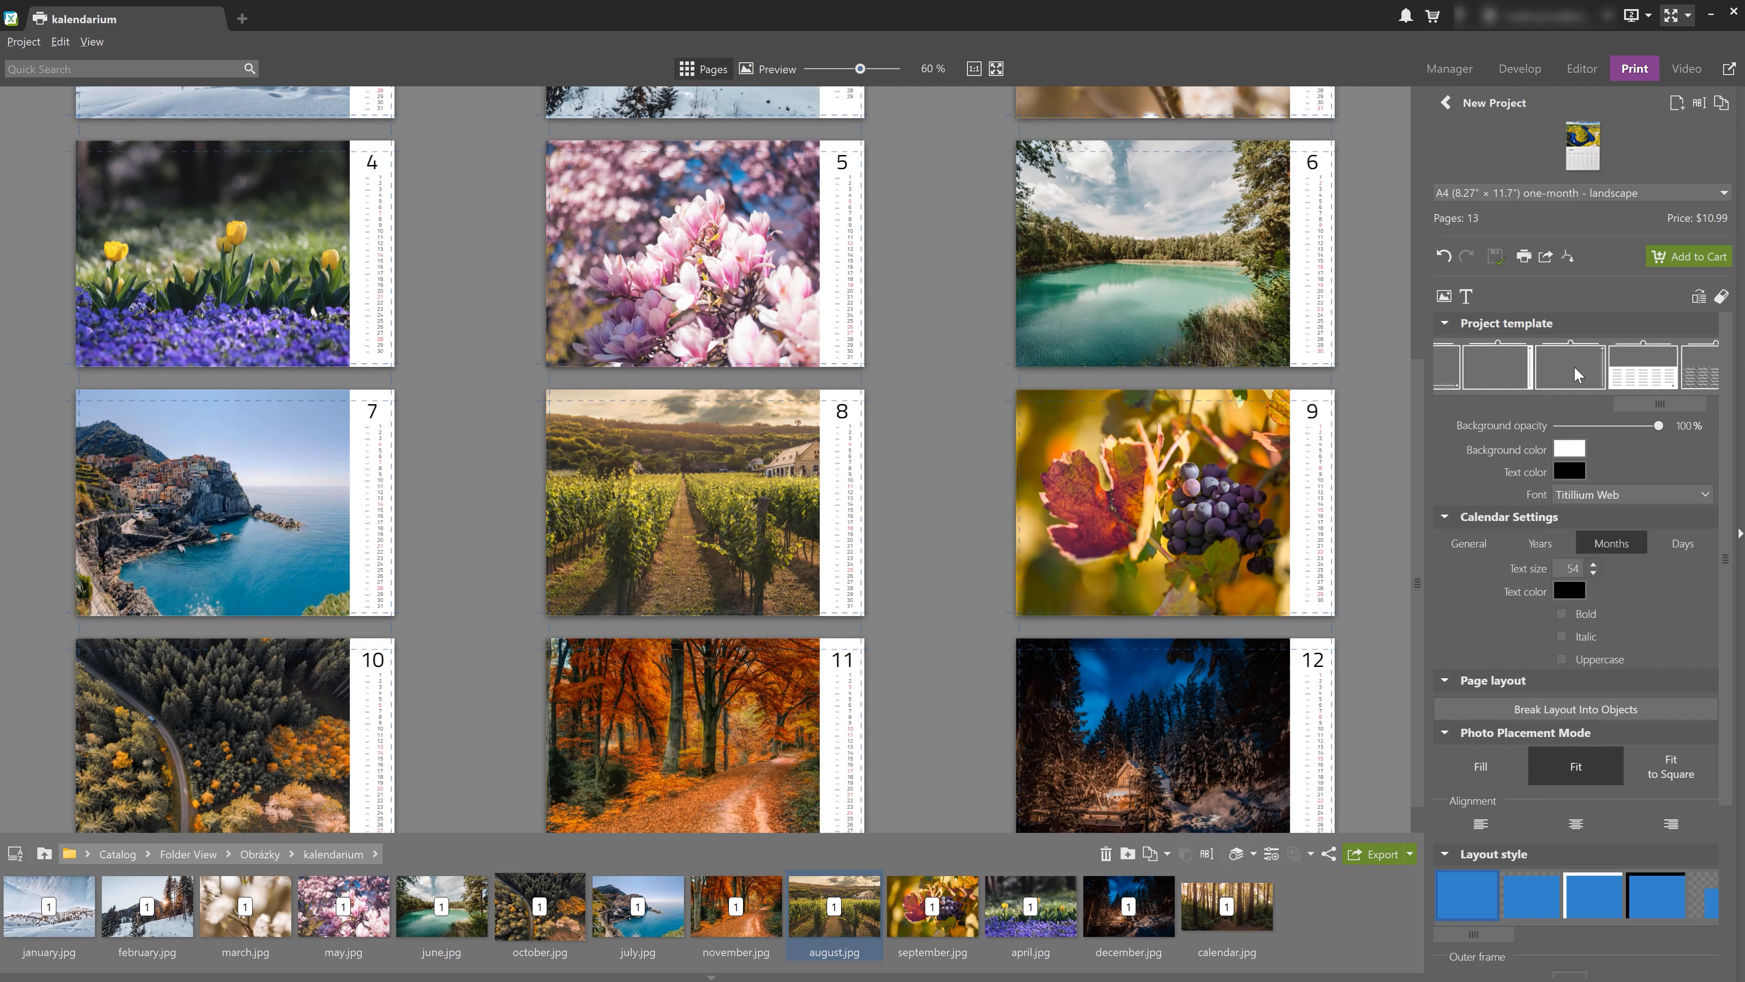
{"action": "left_click", "coordinate": [1573, 365]}
{"action": "left_click", "coordinate": [1662, 368]}
{"action": "left_click", "coordinate": [1701, 374]}
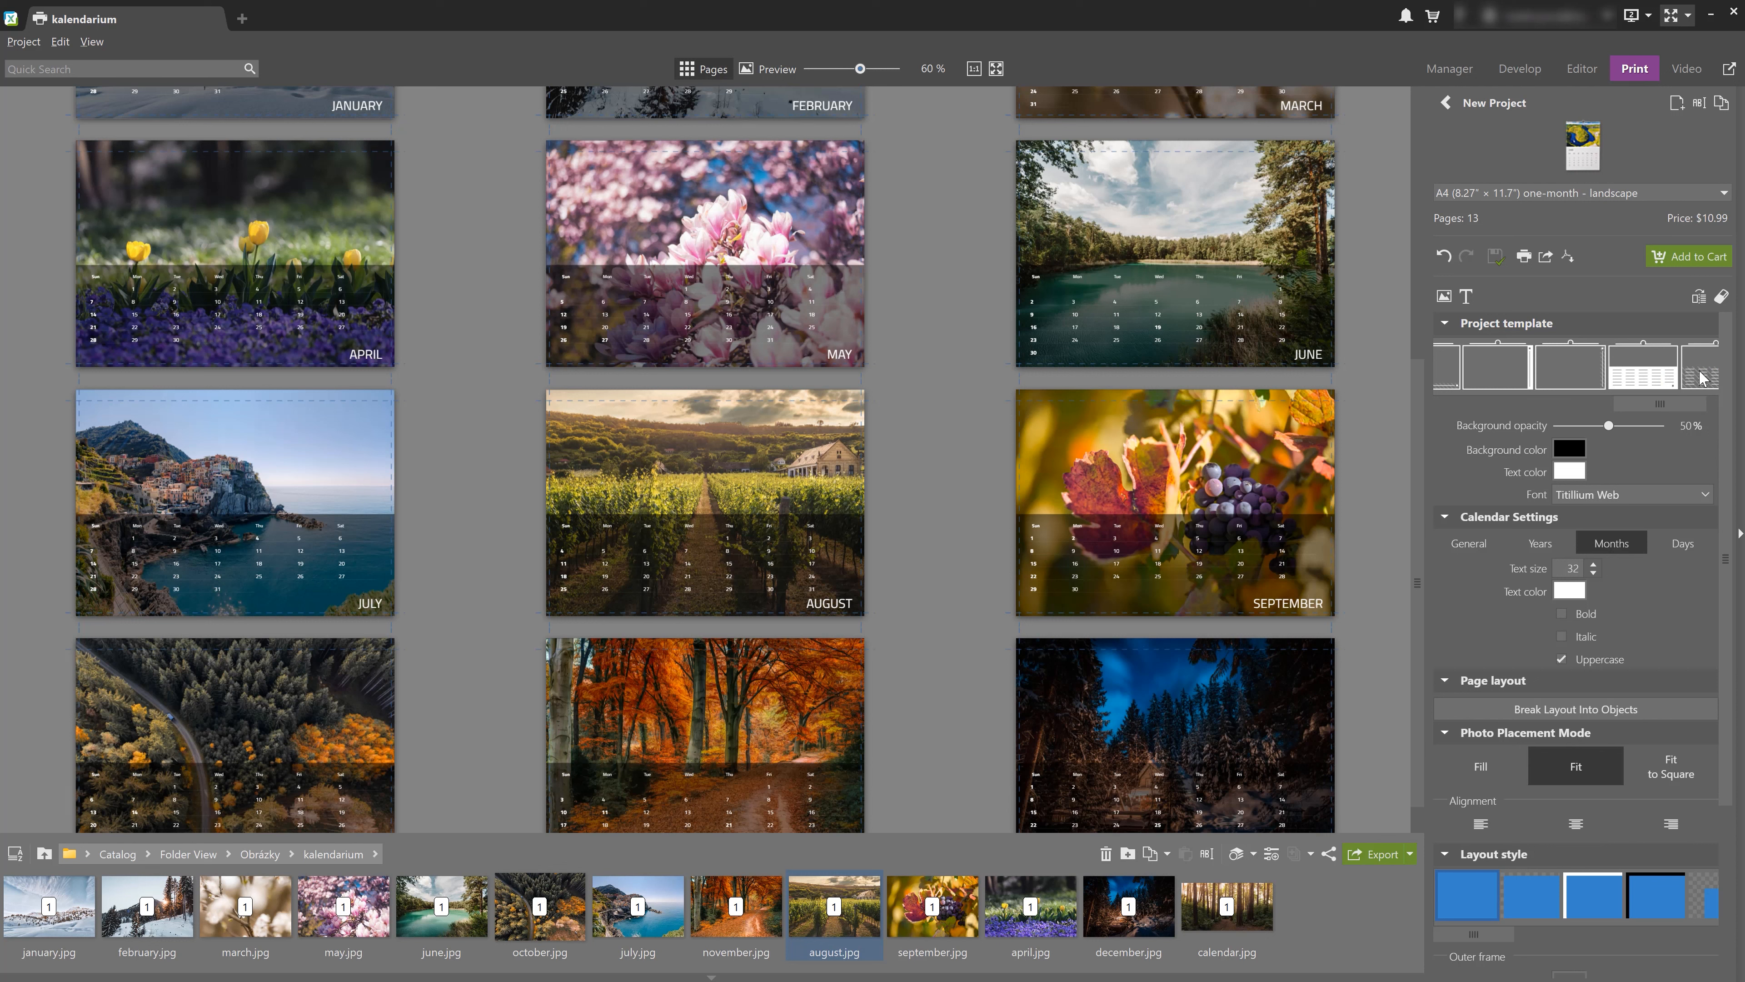
Apply the template with the semi-transparent vertical date strip and set its background opacity to 40%
{"action": "left_click_drag", "start_coordinate": [1679, 409], "coordinate": [1576, 410]}
{"action": "left_click", "coordinate": [1595, 370]}
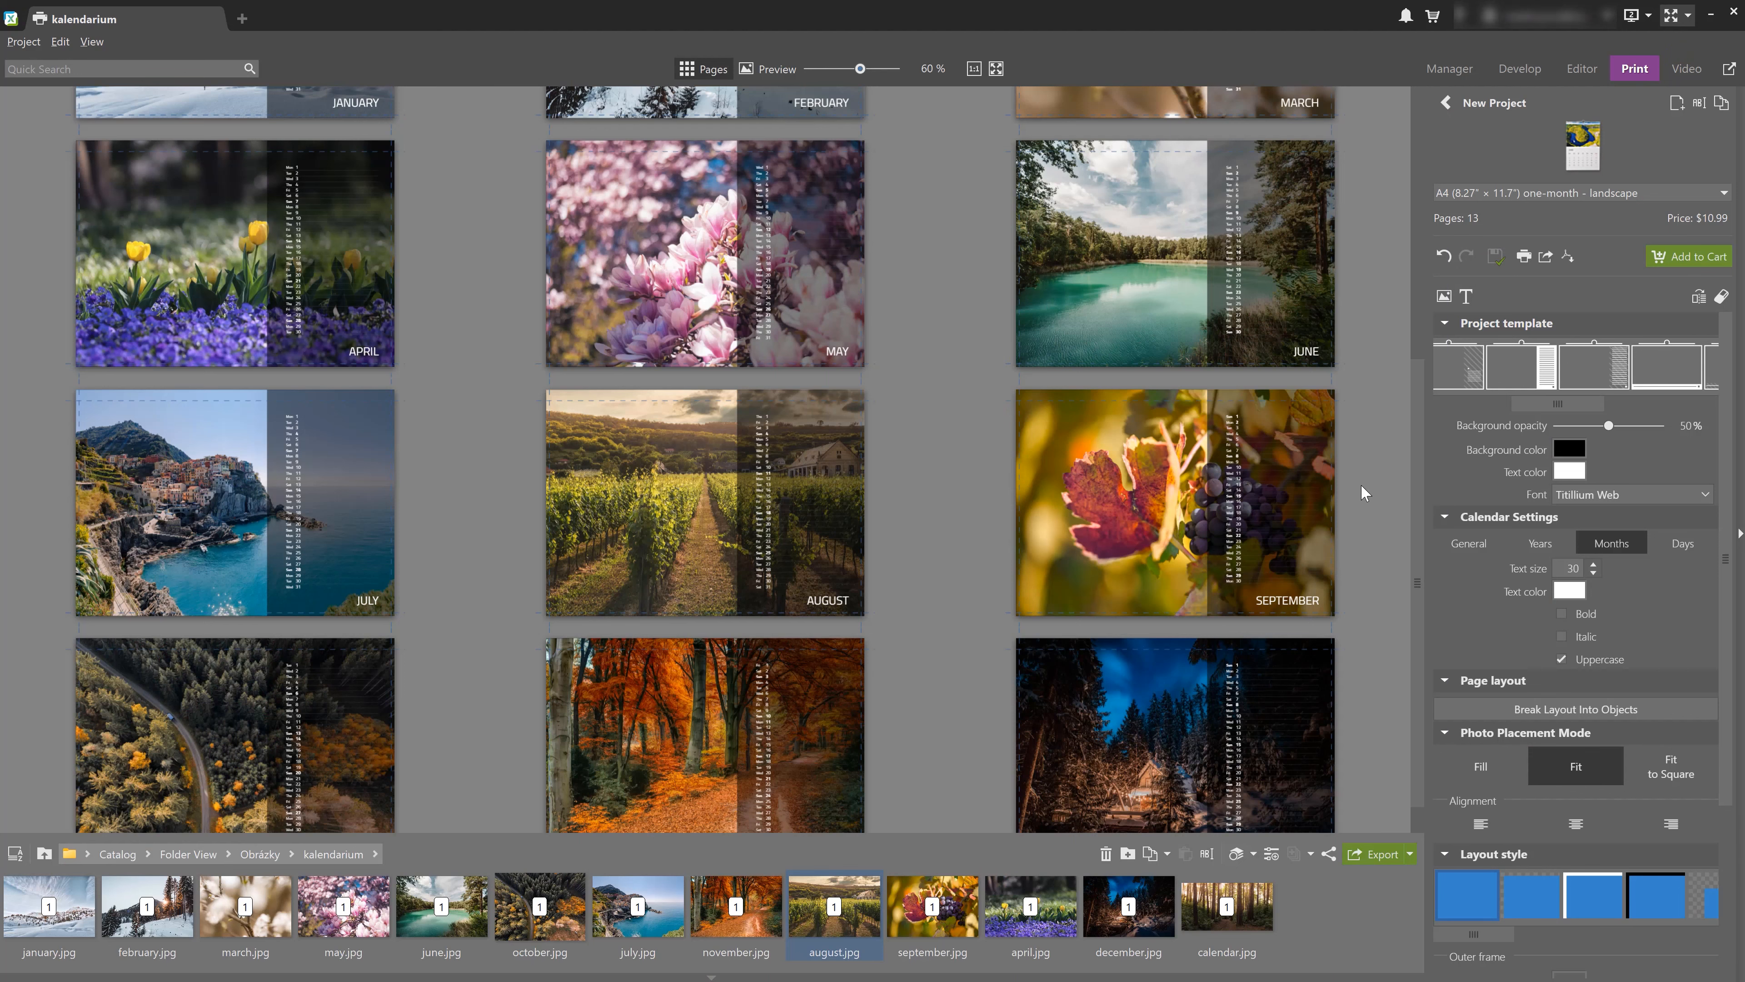
{"action": "left_click_drag", "start_coordinate": [1613, 426], "coordinate": [1602, 435]}
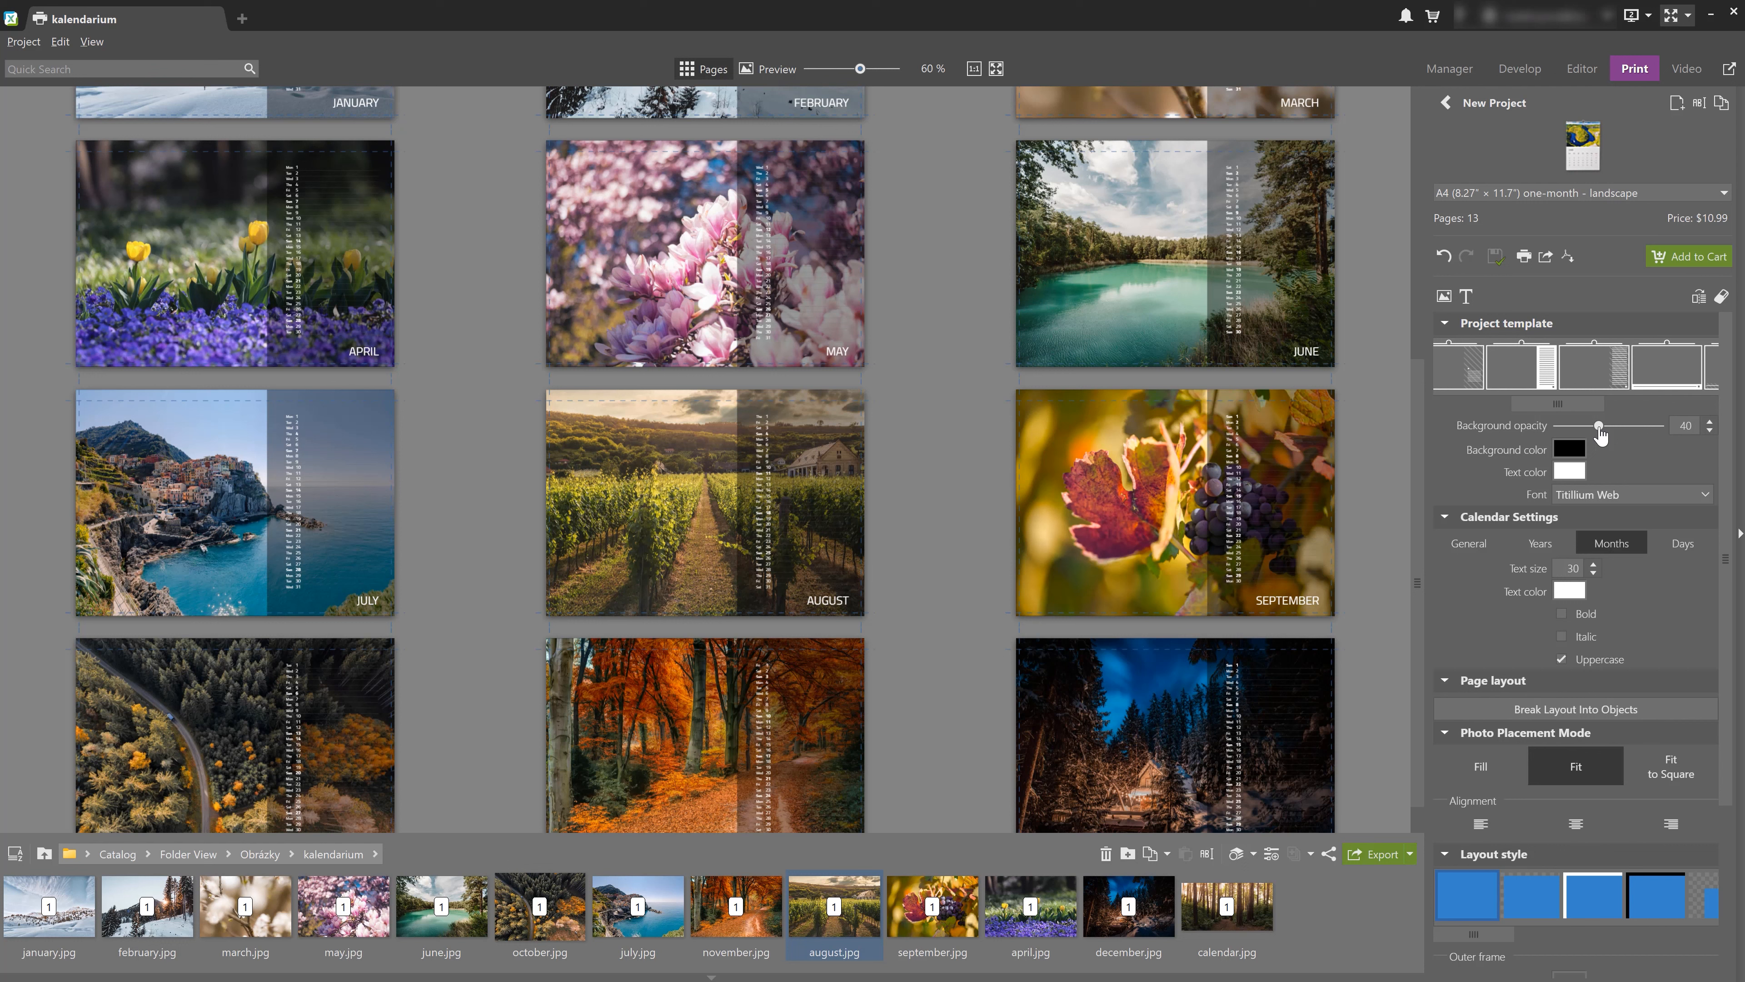
Keep the black background color and set the calendar template's font to Raleway
{"action": "left_click", "coordinate": [1569, 450]}
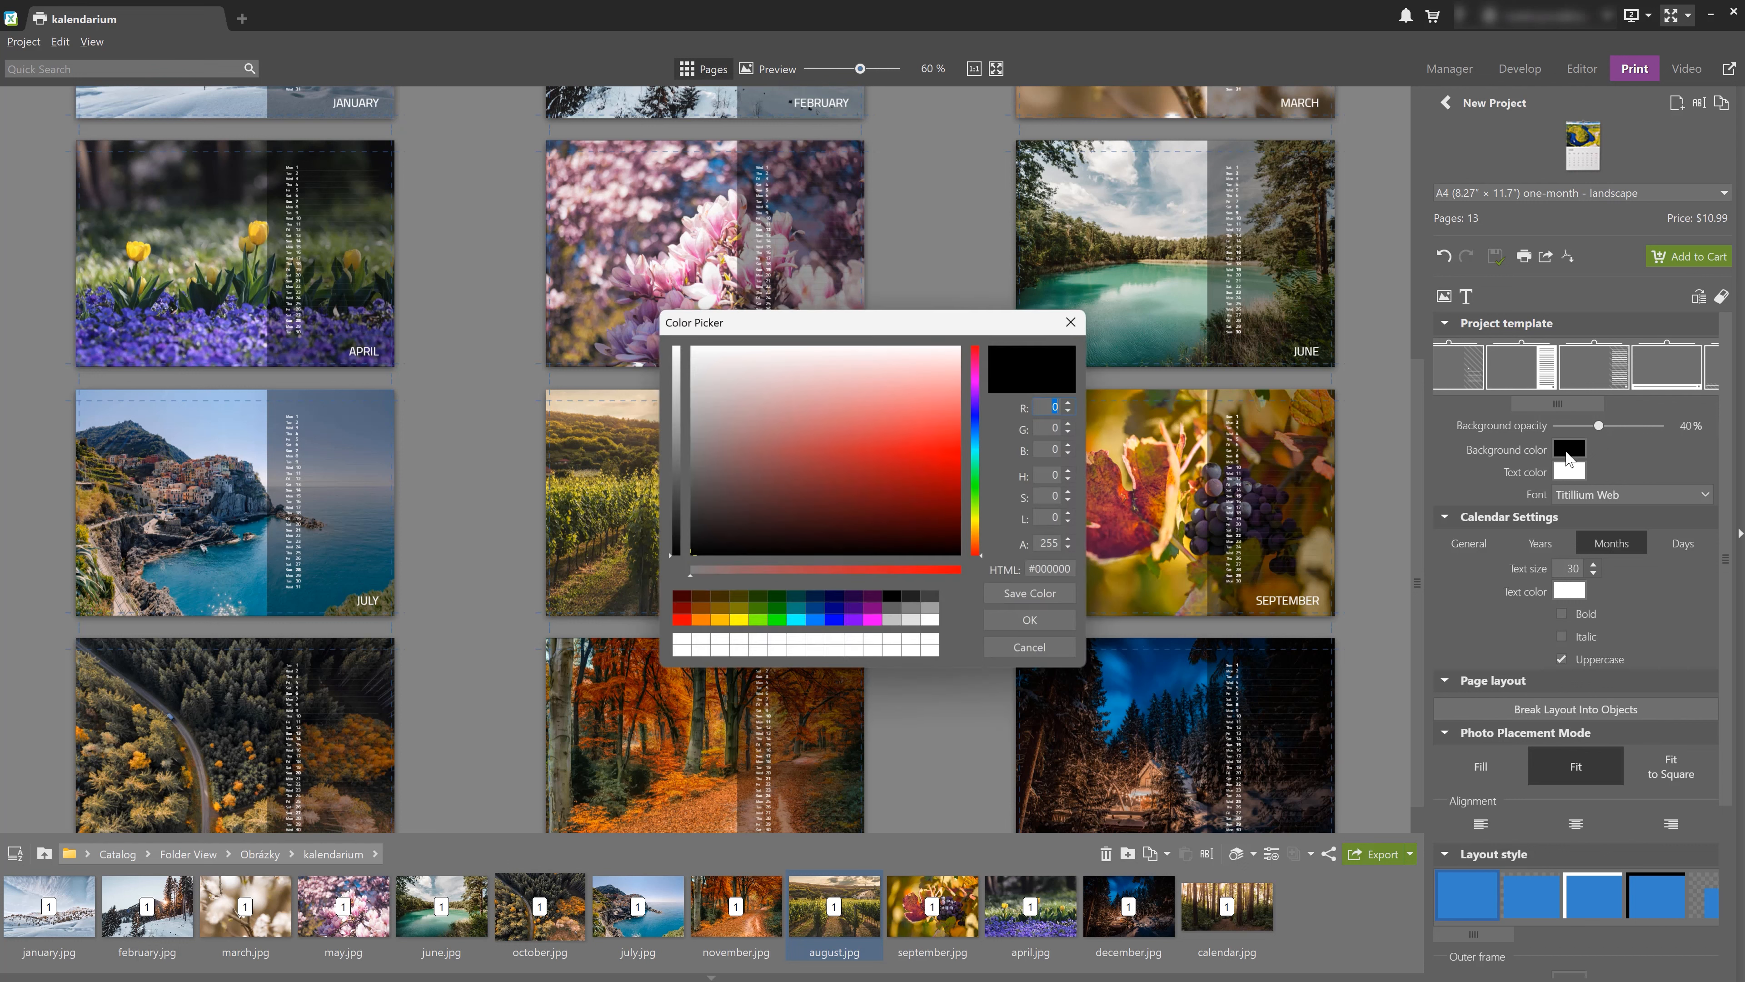
{"action": "left_click", "coordinate": [1073, 326]}
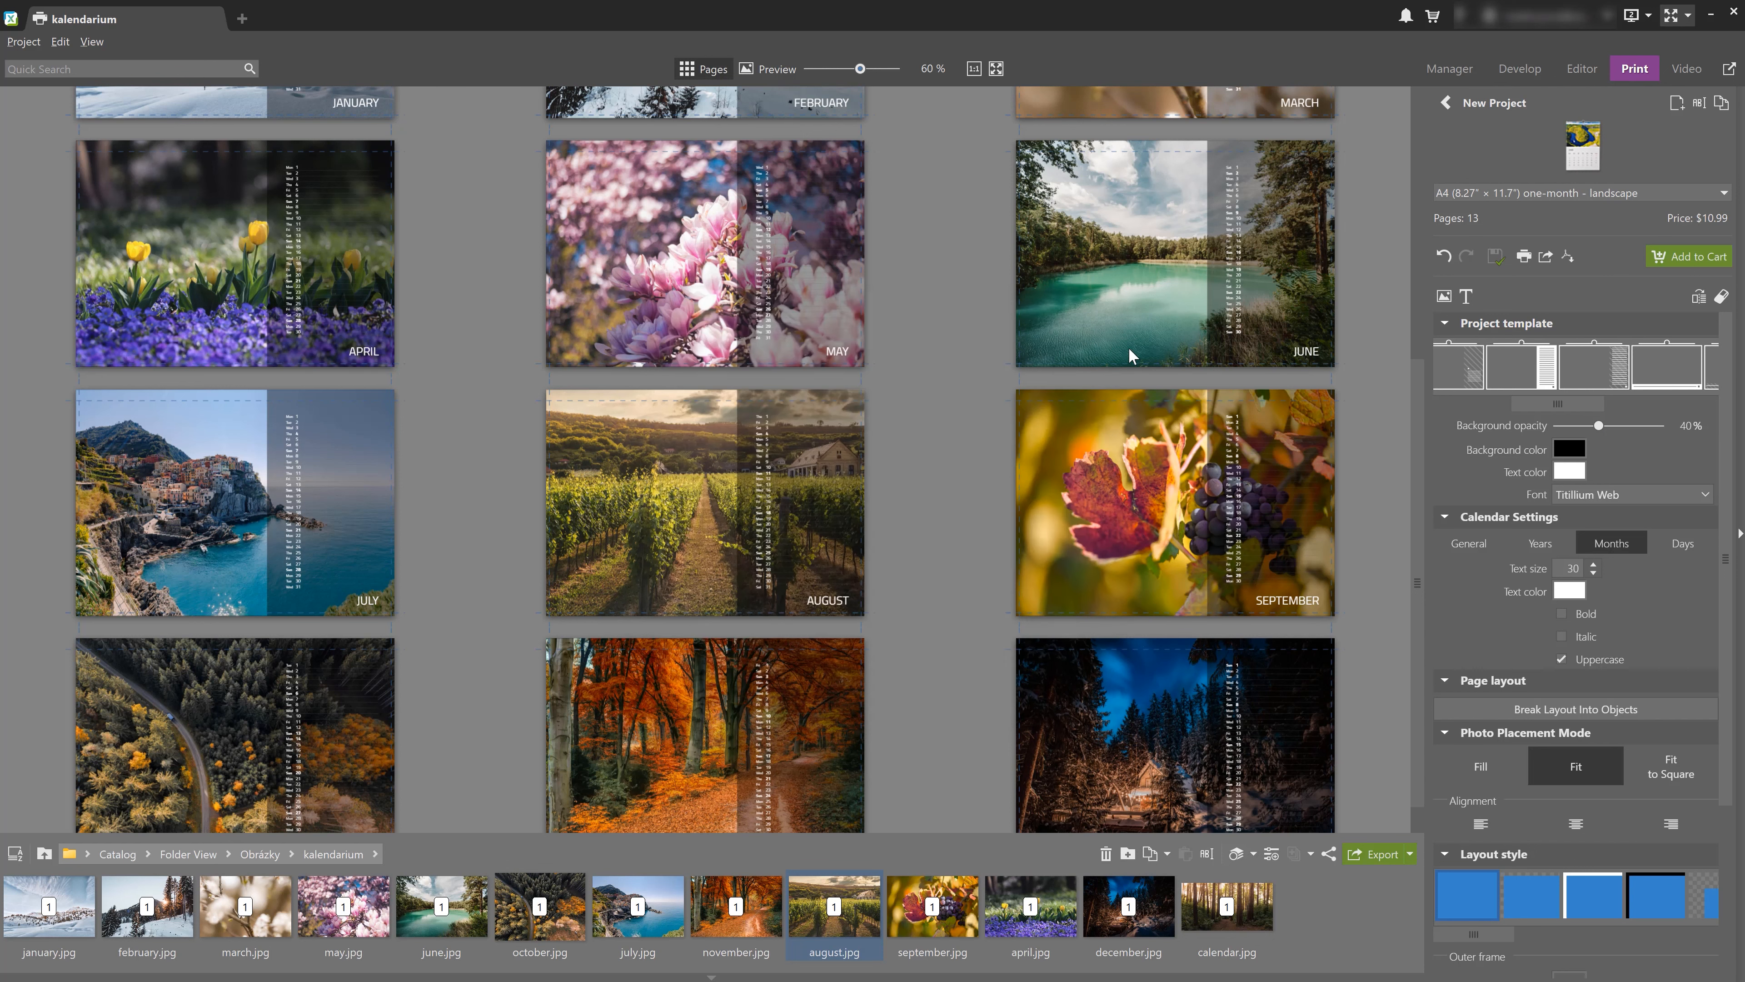
{"action": "left_click", "coordinate": [1641, 494]}
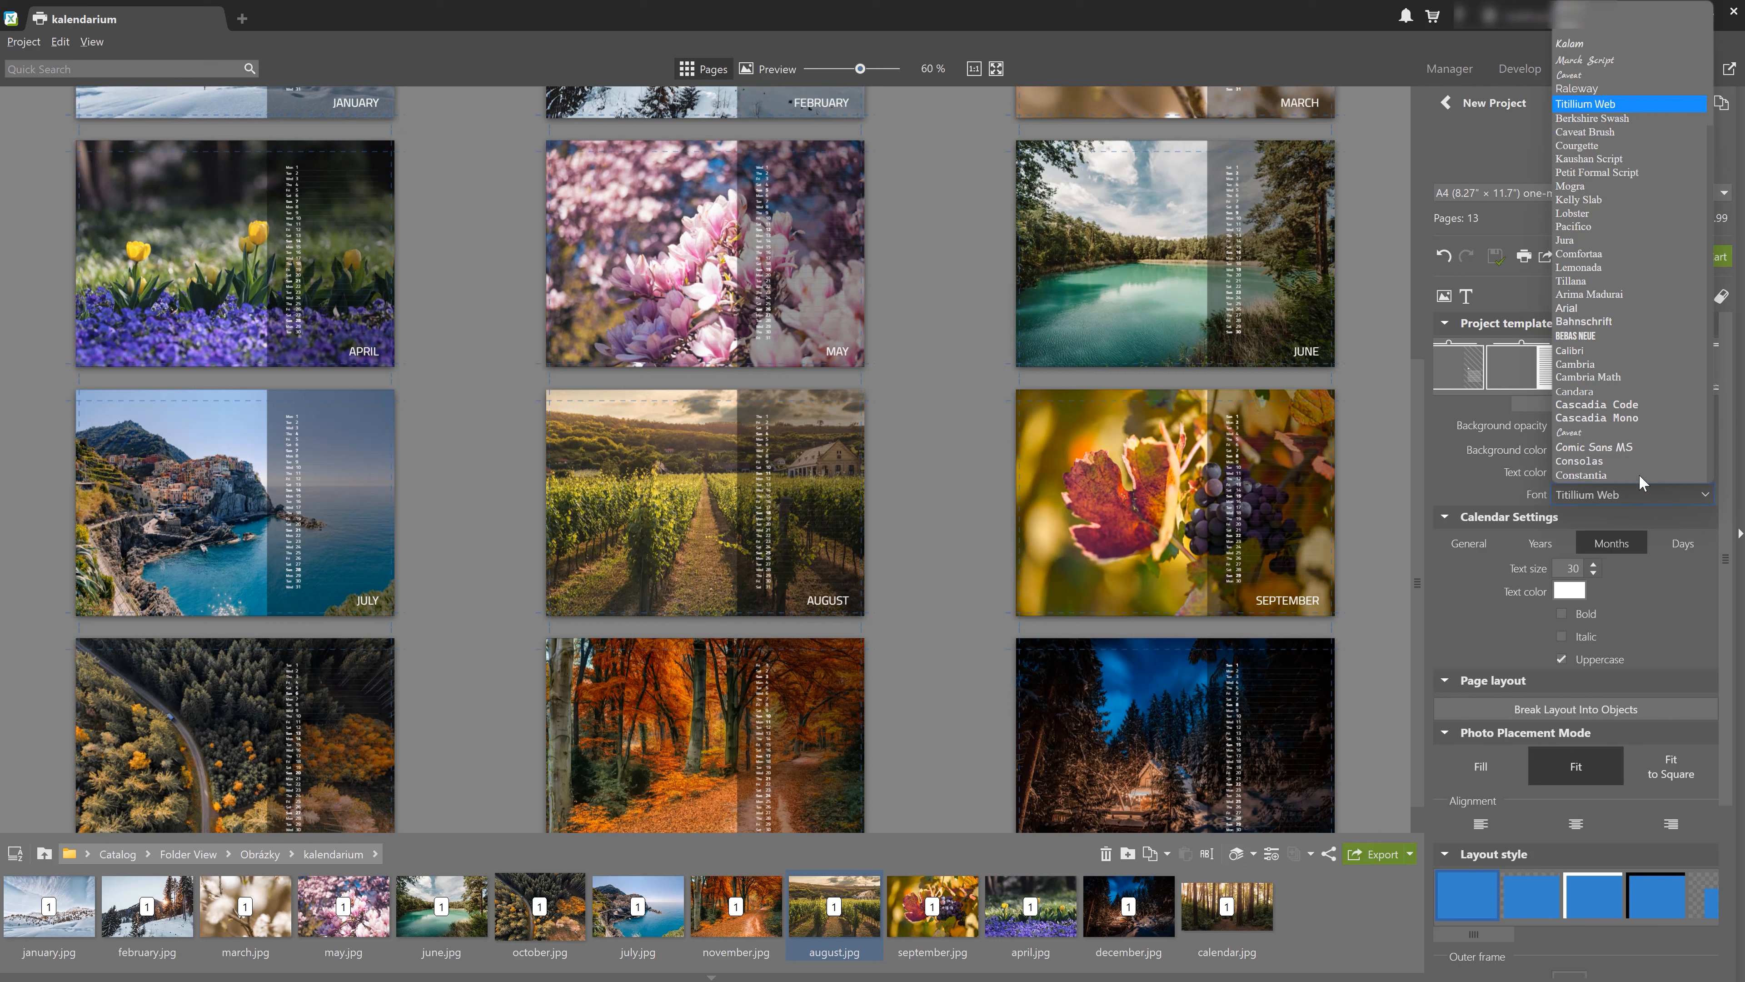
{"action": "left_click", "coordinate": [1579, 77]}
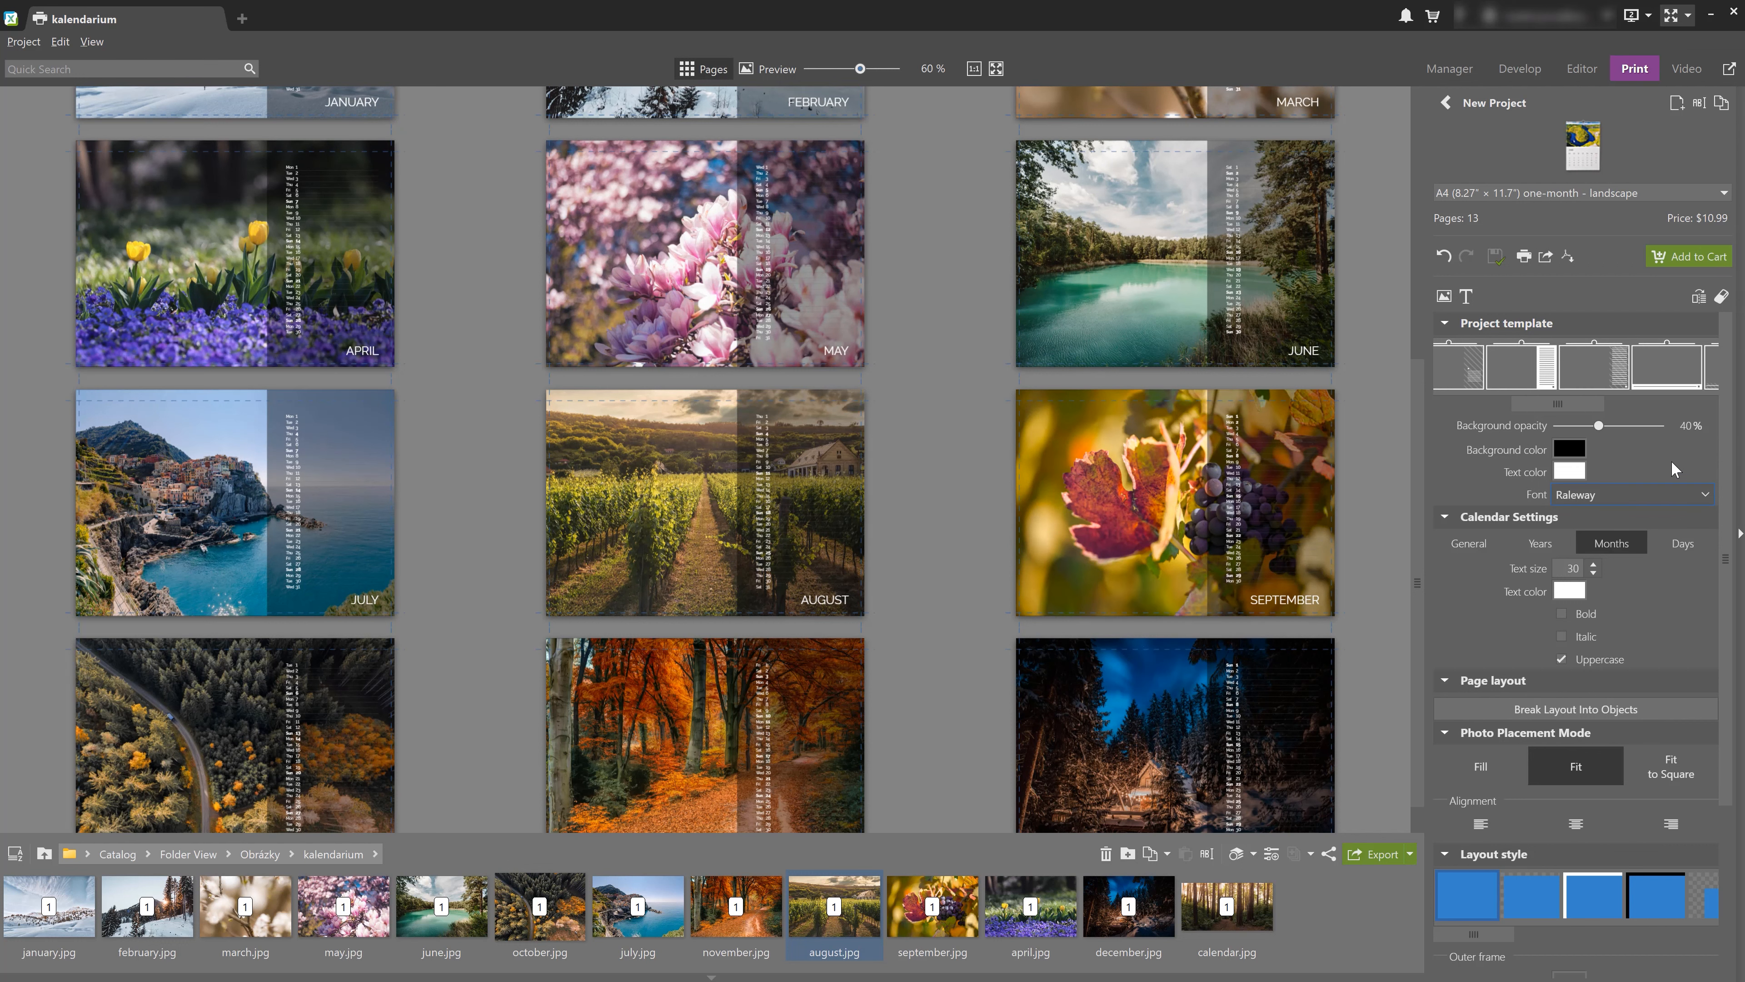
Review the starting month and language choices in the general calendar settings and keep Sunday as the first day of the week
{"action": "left_click", "coordinate": [1468, 543]}
{"action": "scroll", "coordinate": [1032, 545], "scroll_direction": "up", "scroll_amount": 5}
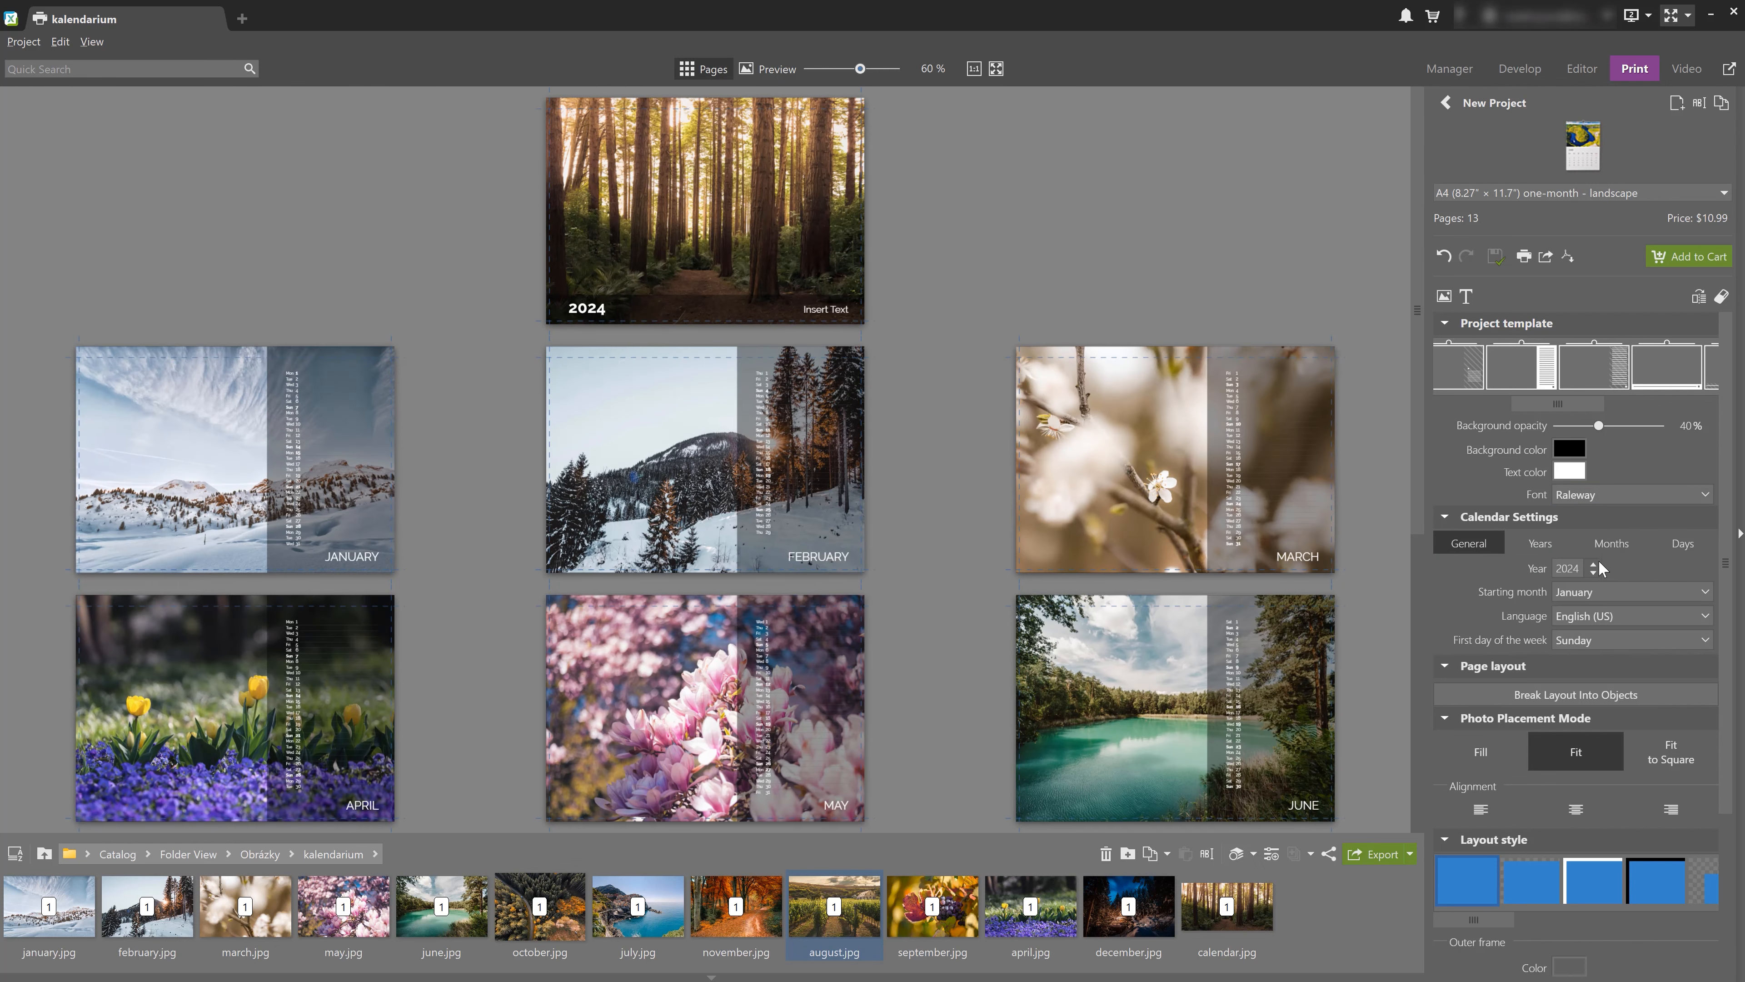
{"action": "left_click", "coordinate": [1606, 592]}
{"action": "left_click", "coordinate": [1608, 594]}
{"action": "left_click", "coordinate": [1628, 617]}
{"action": "left_click", "coordinate": [1630, 618]}
{"action": "left_click", "coordinate": [1628, 649]}
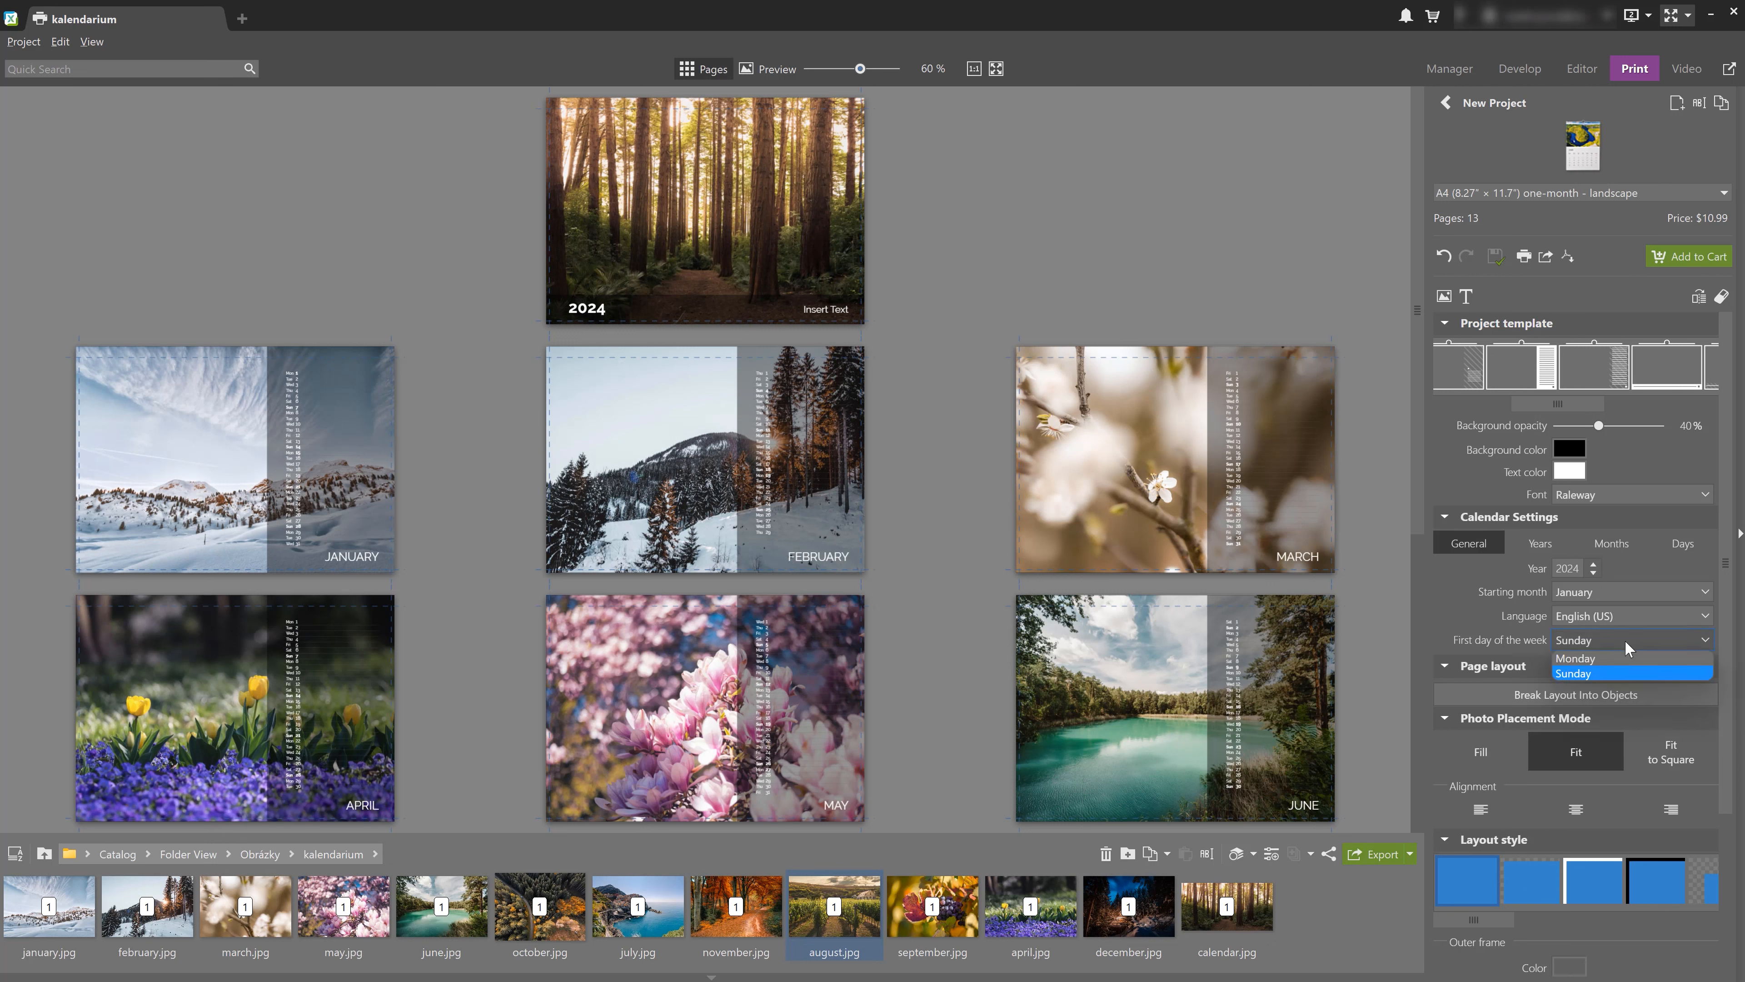
{"action": "left_click", "coordinate": [1623, 664]}
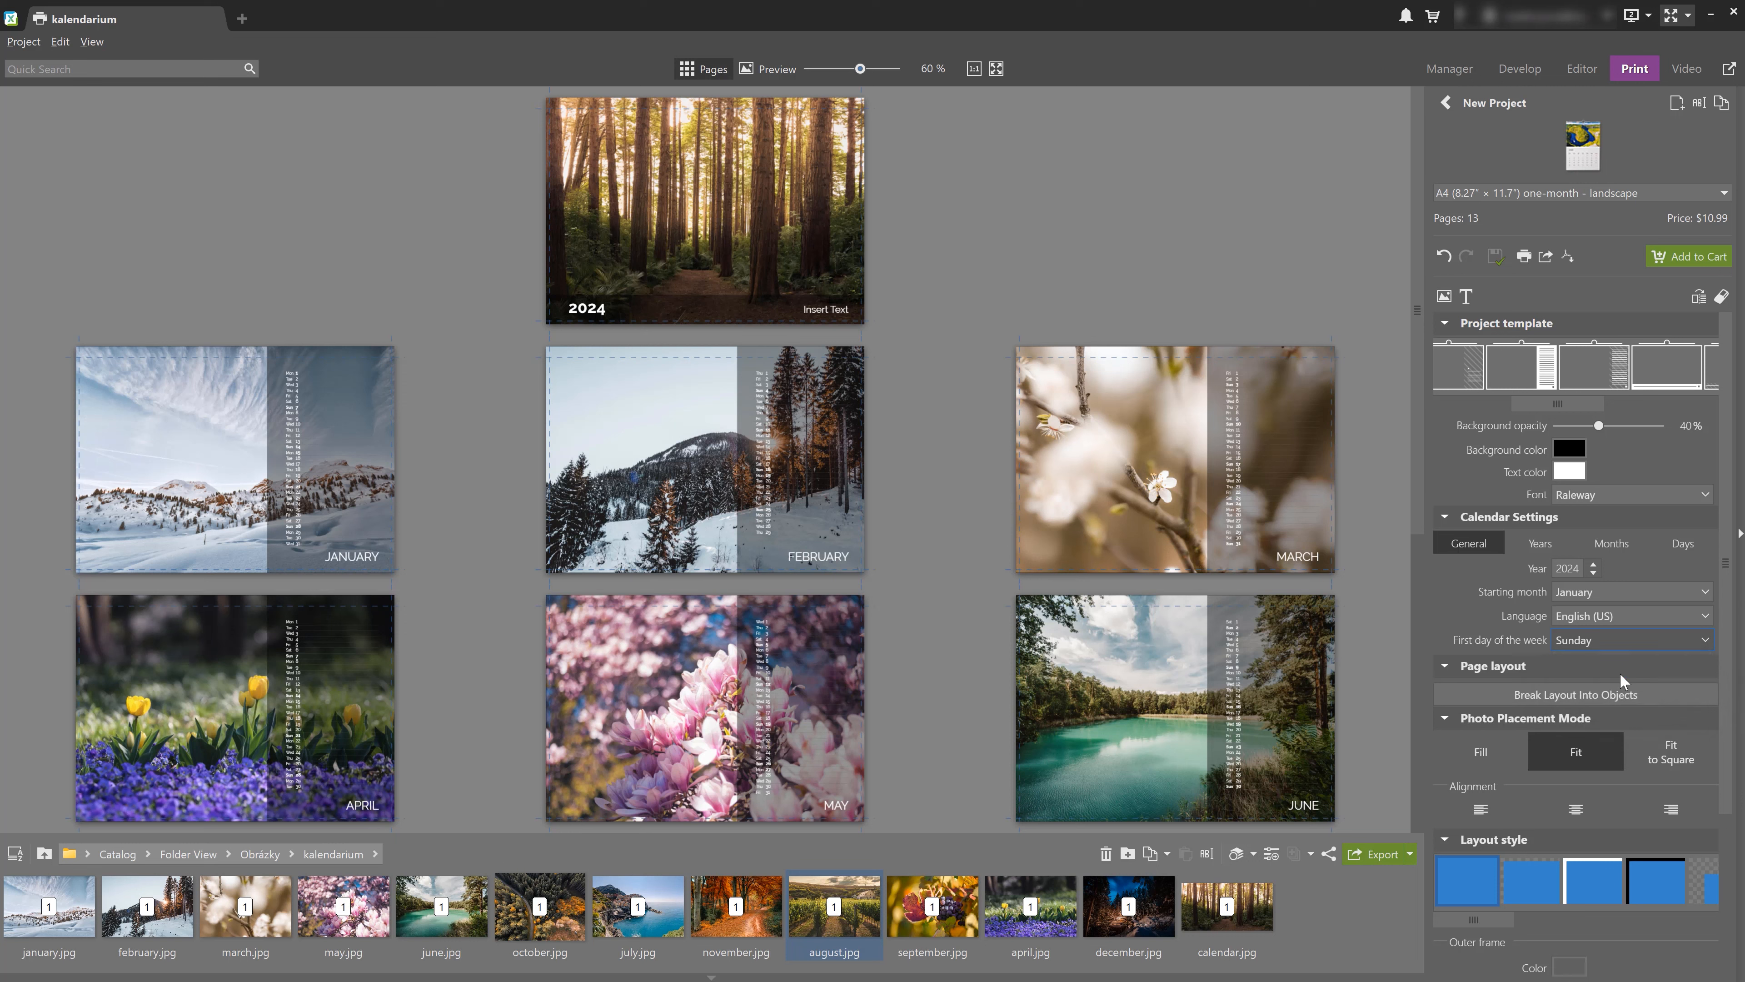
Set the text size of the year to 50
{"action": "left_click", "coordinate": [1569, 545]}
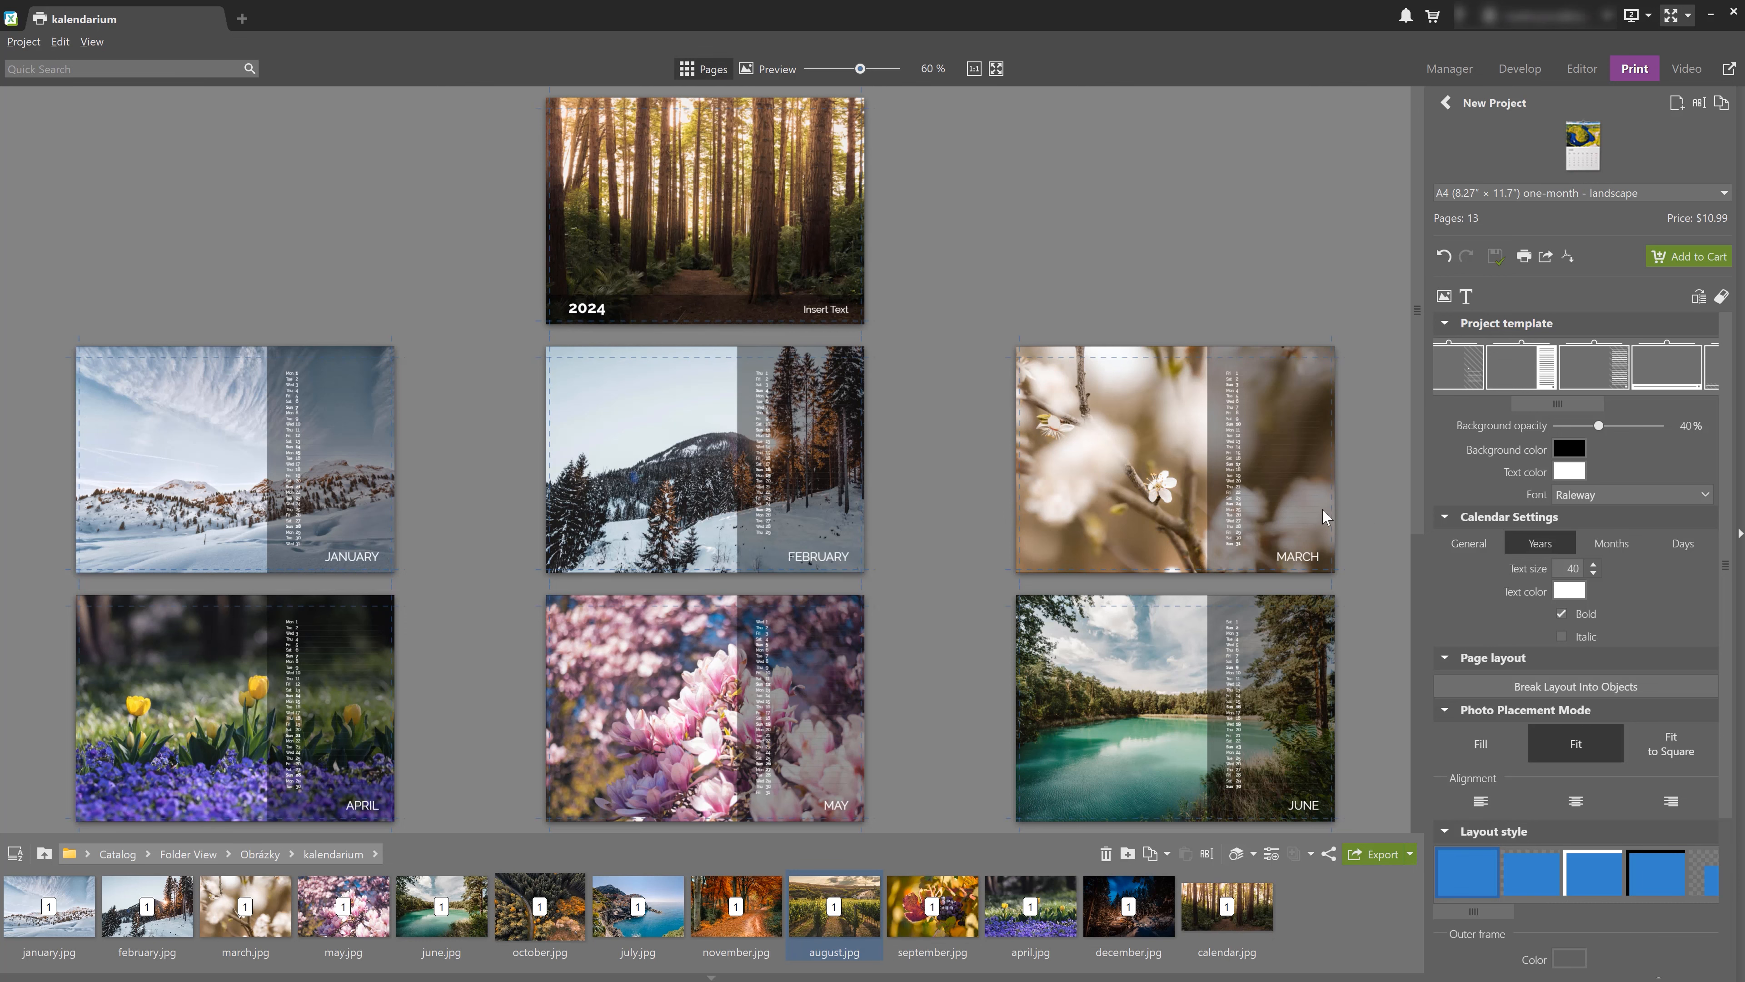
{"action": "left_click", "coordinate": [1569, 568]}
{"action": "type", "text": "50"}
Try the italic, bold and uppercase styles on the month names
{"action": "left_click", "coordinate": [1617, 545]}
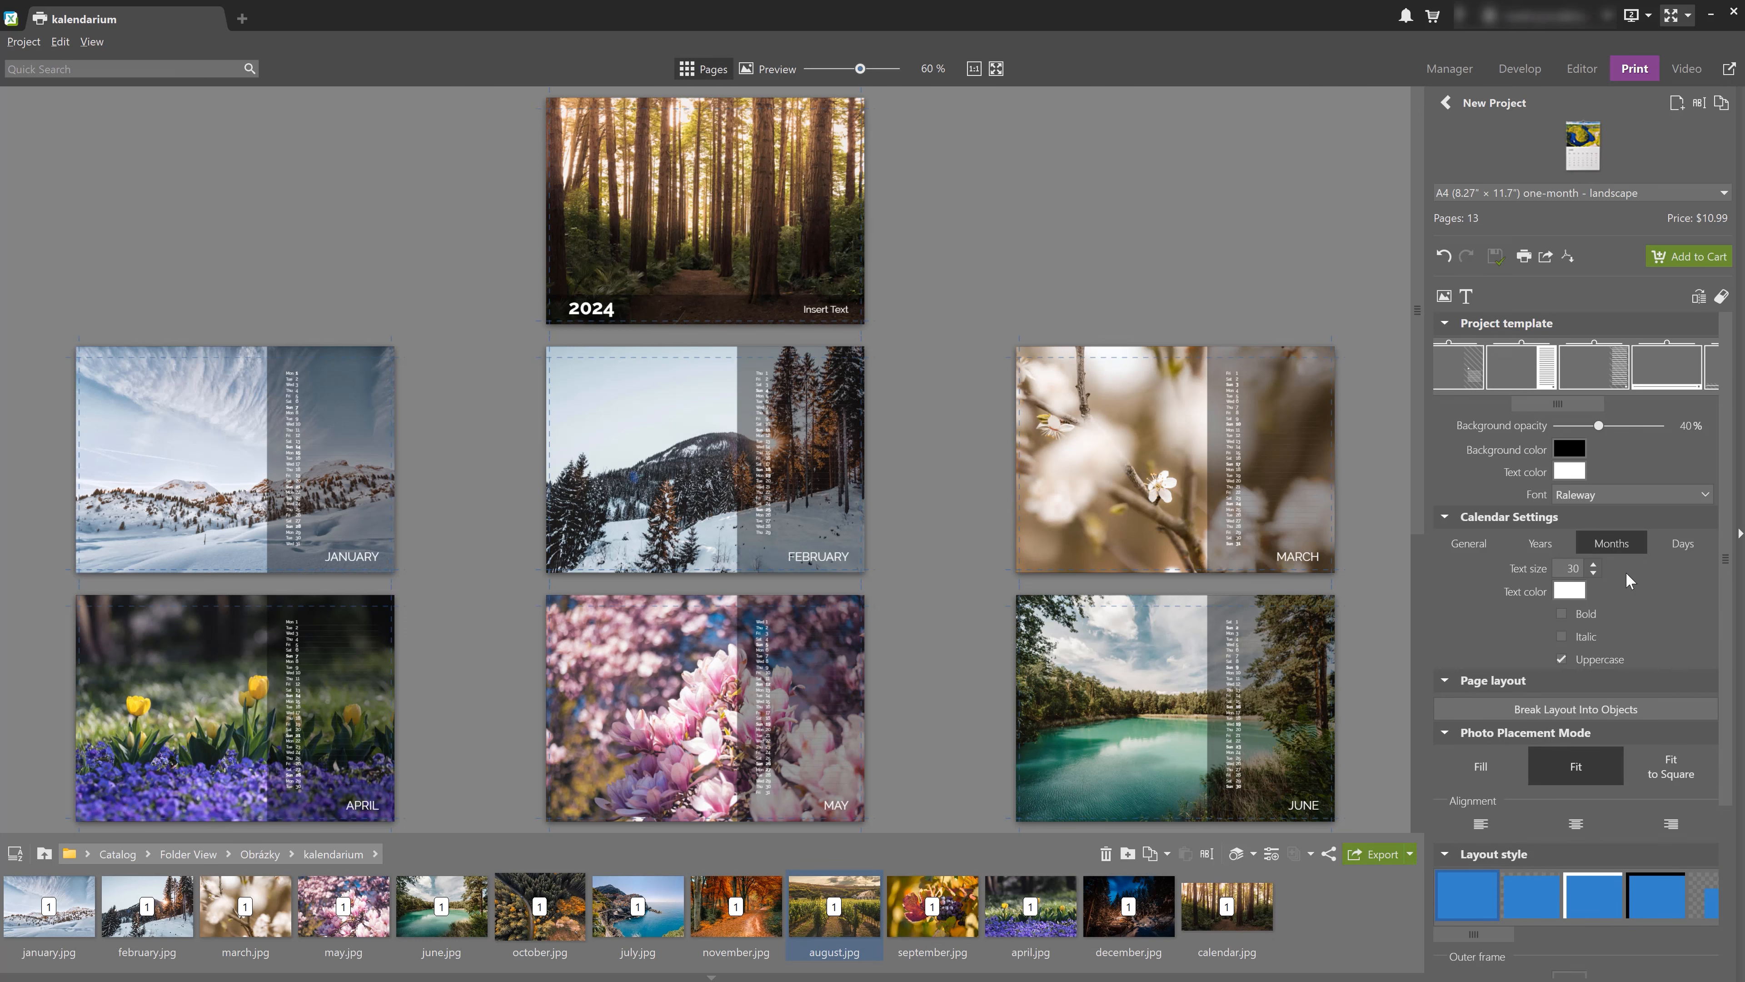
{"action": "left_click", "coordinate": [1562, 635]}
{"action": "left_click", "coordinate": [1563, 614]}
{"action": "left_click", "coordinate": [1563, 613]}
{"action": "left_click", "coordinate": [1561, 636]}
{"action": "left_click", "coordinate": [1564, 660]}
Set the day digits and day names to size 12 and show the day names in uppercase
{"action": "left_click", "coordinate": [1678, 545]}
{"action": "scroll", "coordinate": [1655, 655], "scroll_direction": "down", "scroll_amount": 1}
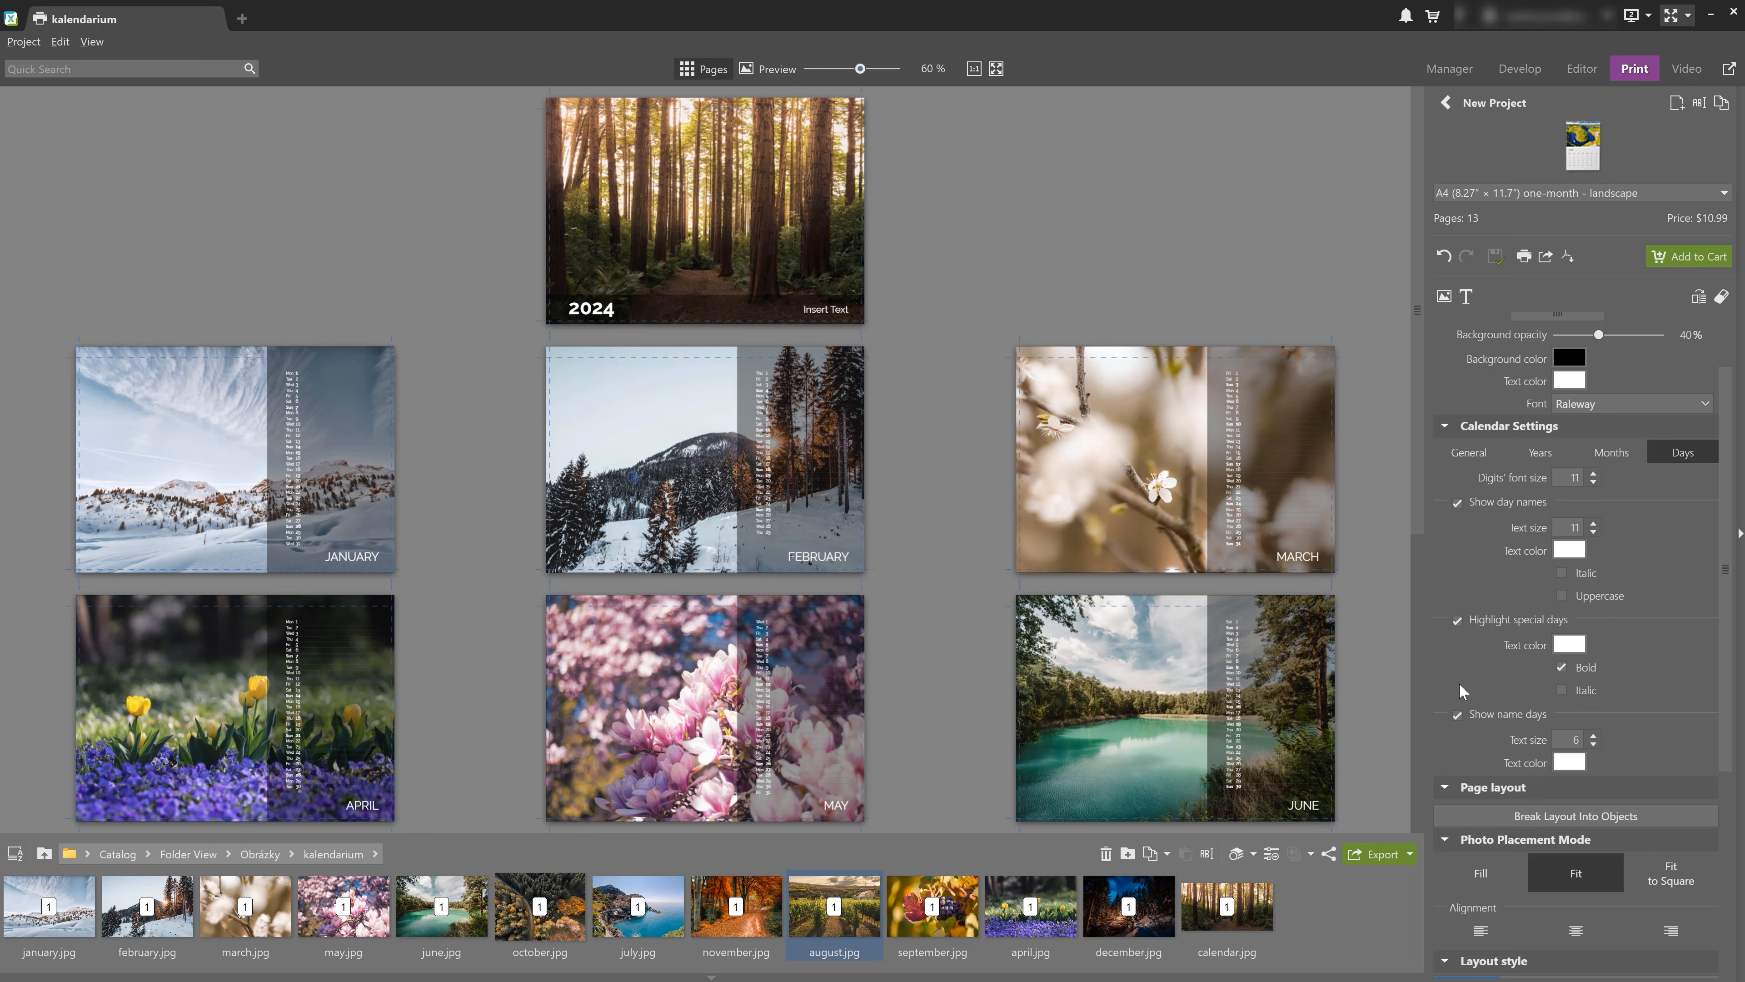
{"action": "left_click", "coordinate": [1458, 715]}
{"action": "left_click", "coordinate": [1562, 594]}
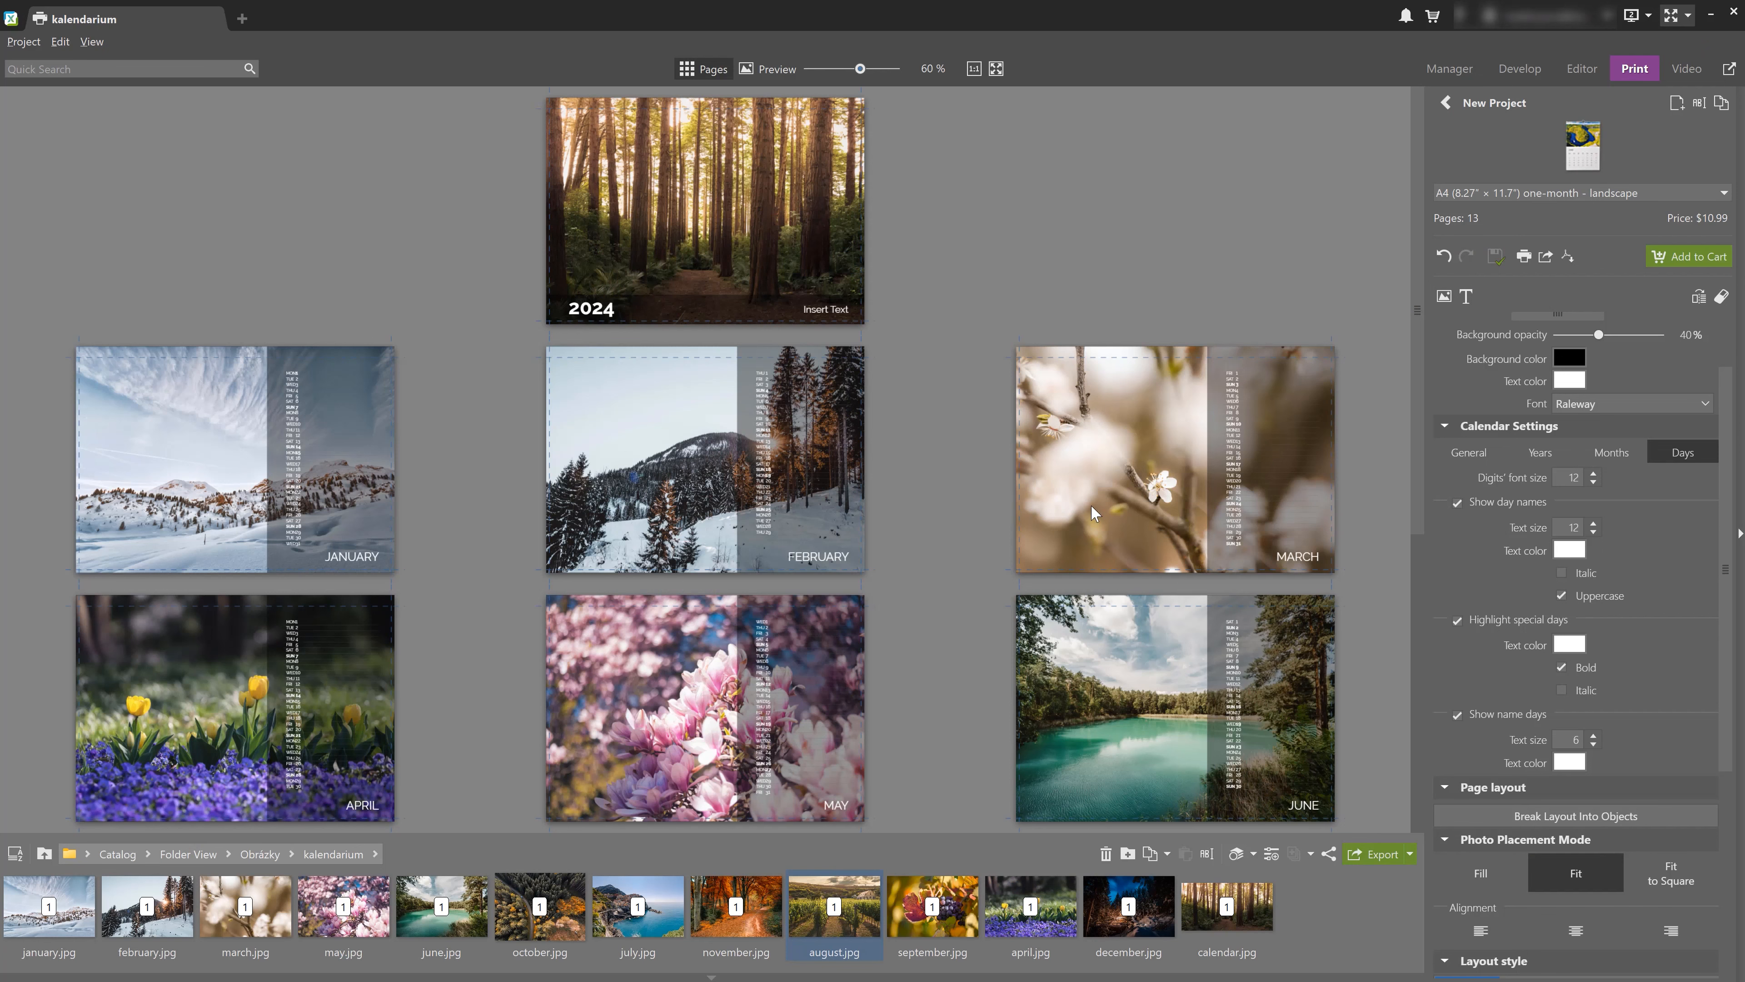
Fill the cover page's placeholder text frame with "Through the nature"
{"action": "double_click", "coordinate": [832, 308]}
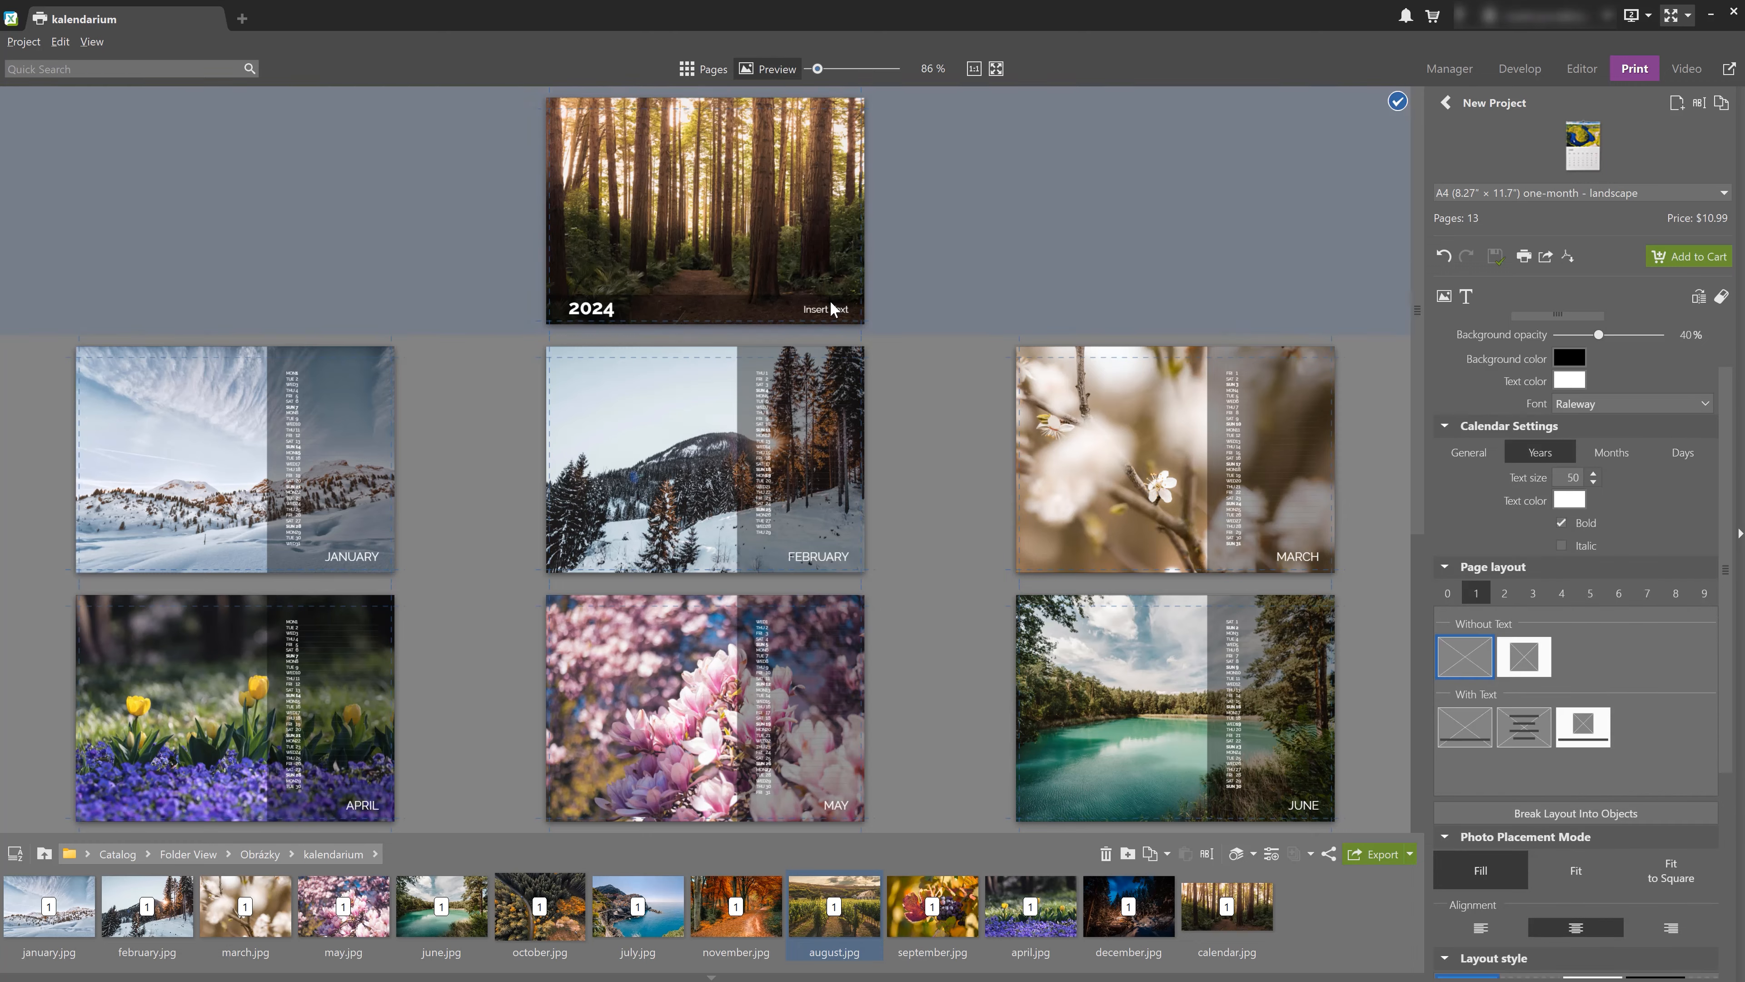
{"action": "left_click", "coordinate": [1027, 722]}
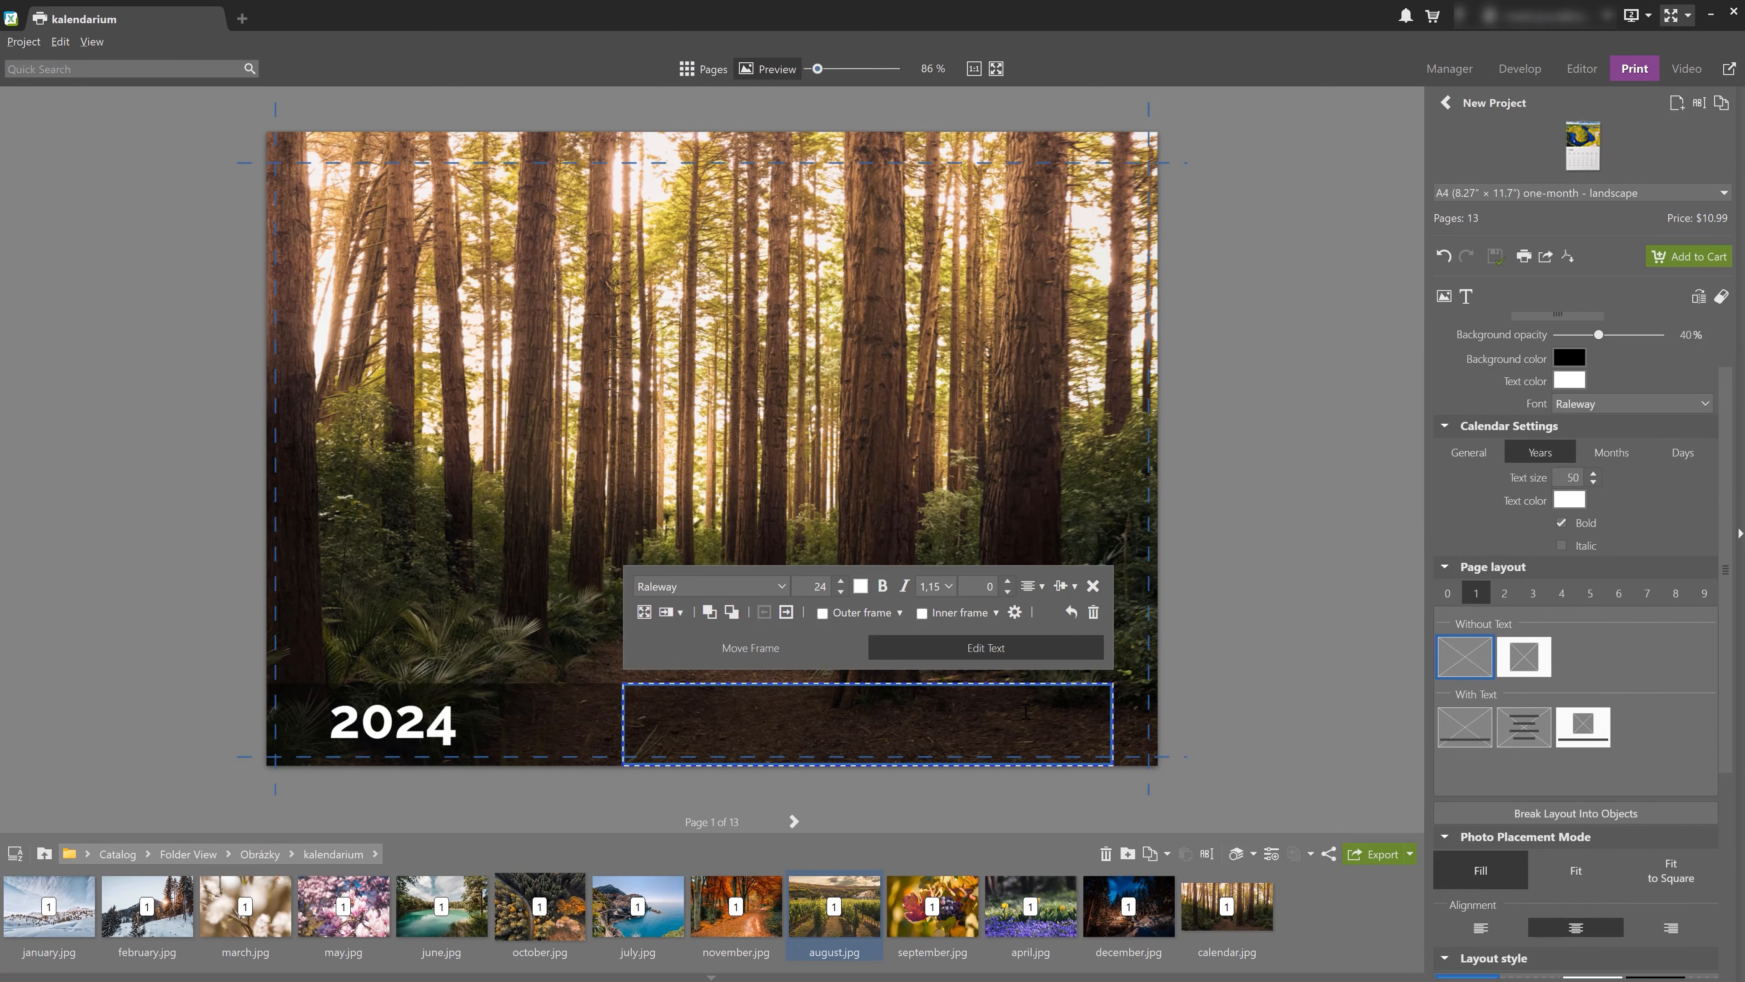
{"action": "type", "text": "Through the nature"}
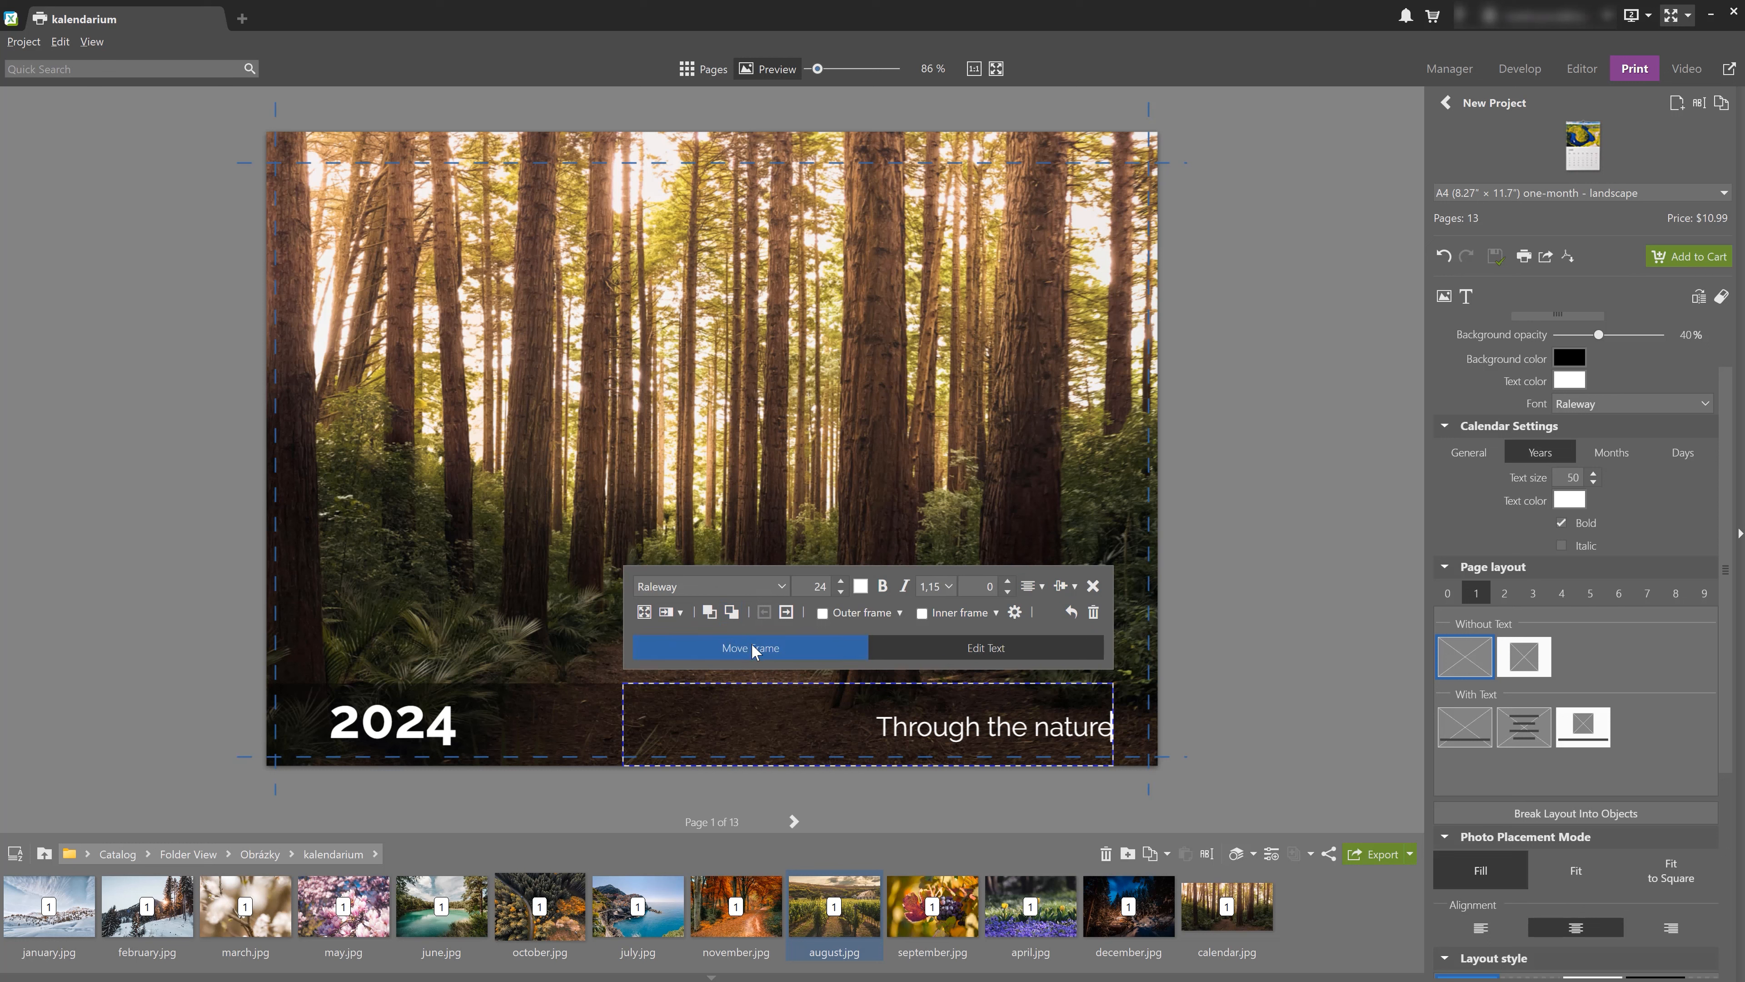
Keep Raleway for the cover title and set its text size to 50
{"action": "left_click", "coordinate": [780, 588]}
{"action": "left_click", "coordinate": [674, 118]}
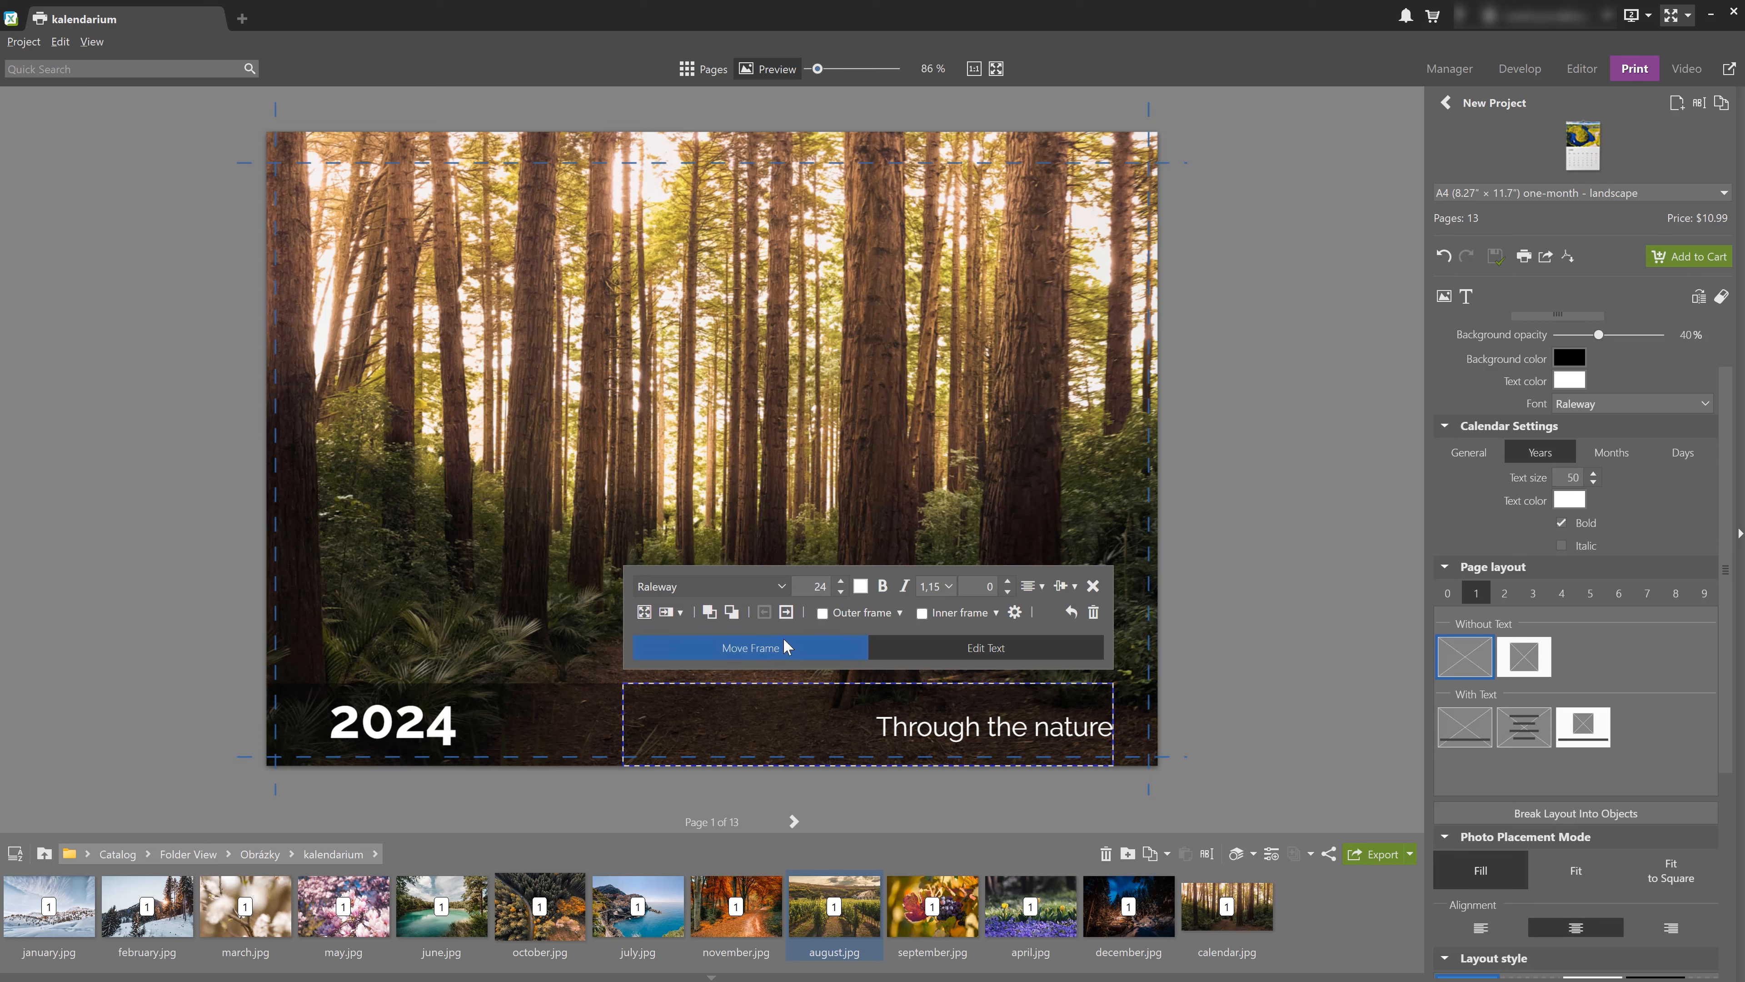
{"action": "left_click", "coordinate": [815, 586]}
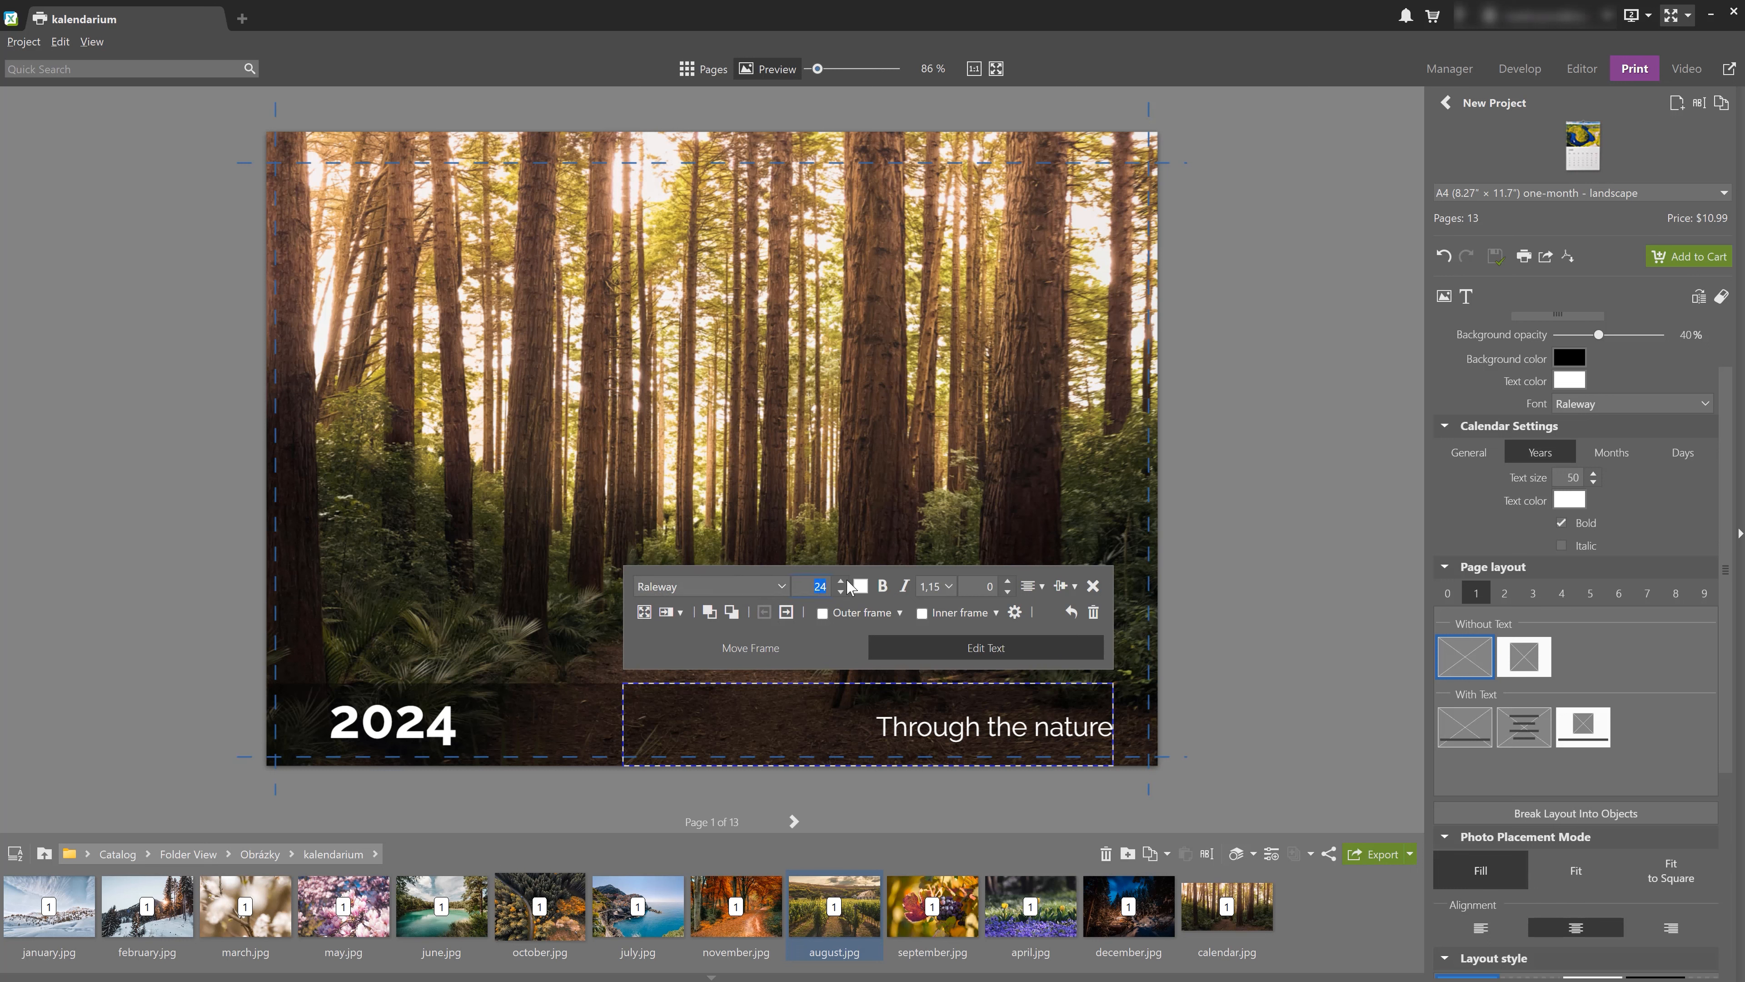
{"action": "key", "text": "Return"}
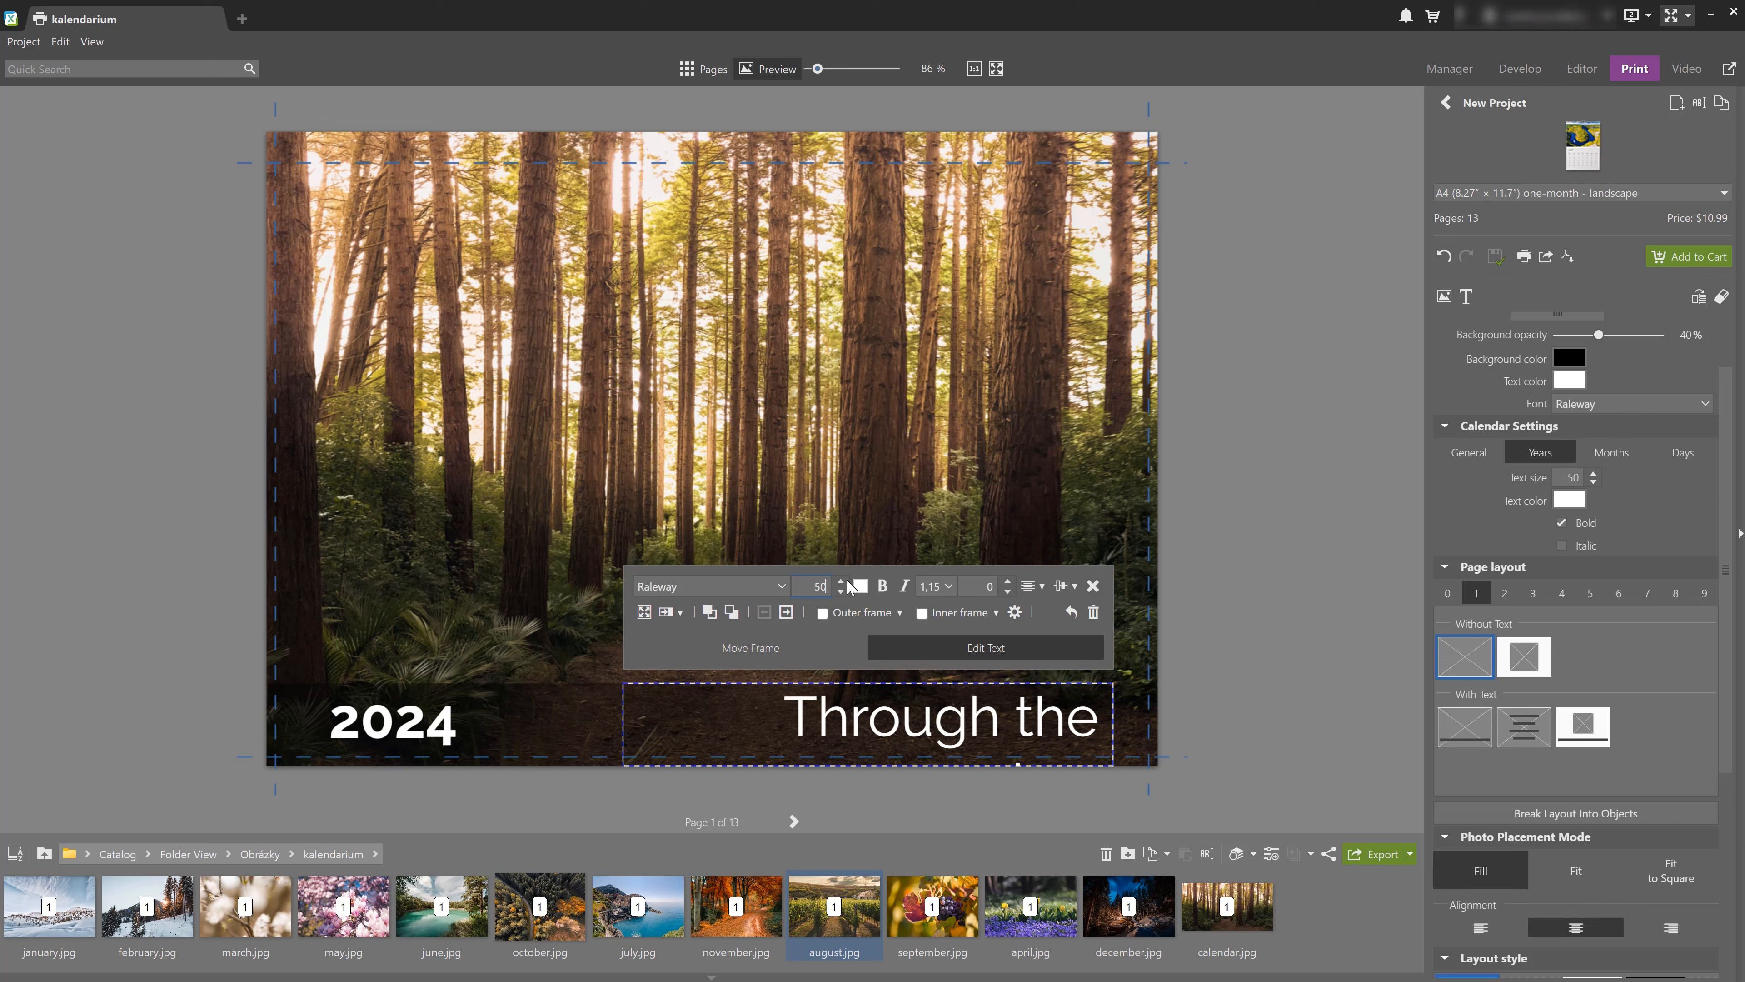
Move the cover title frame beside the year, widen it to the right margin guide and align it with 2024
{"action": "left_click", "coordinate": [752, 653]}
{"action": "left_click_drag", "start_coordinate": [830, 715], "coordinate": [675, 716]}
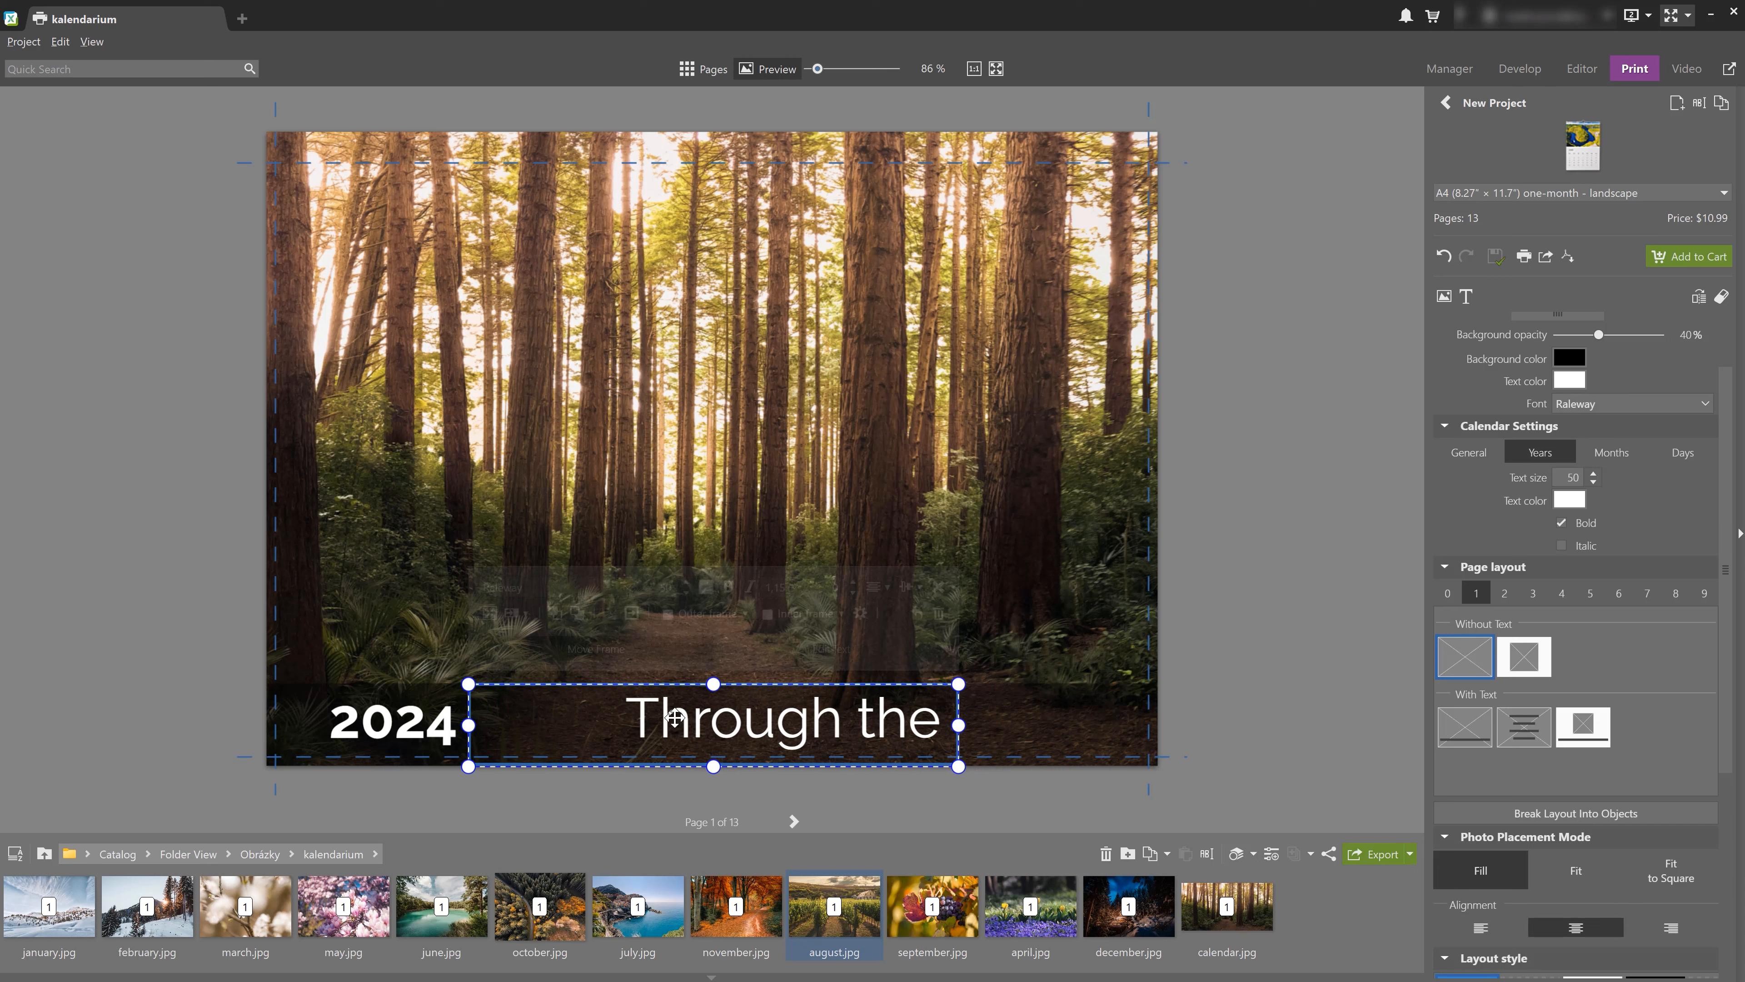
{"action": "left_click_drag", "start_coordinate": [962, 726], "coordinate": [1157, 713]}
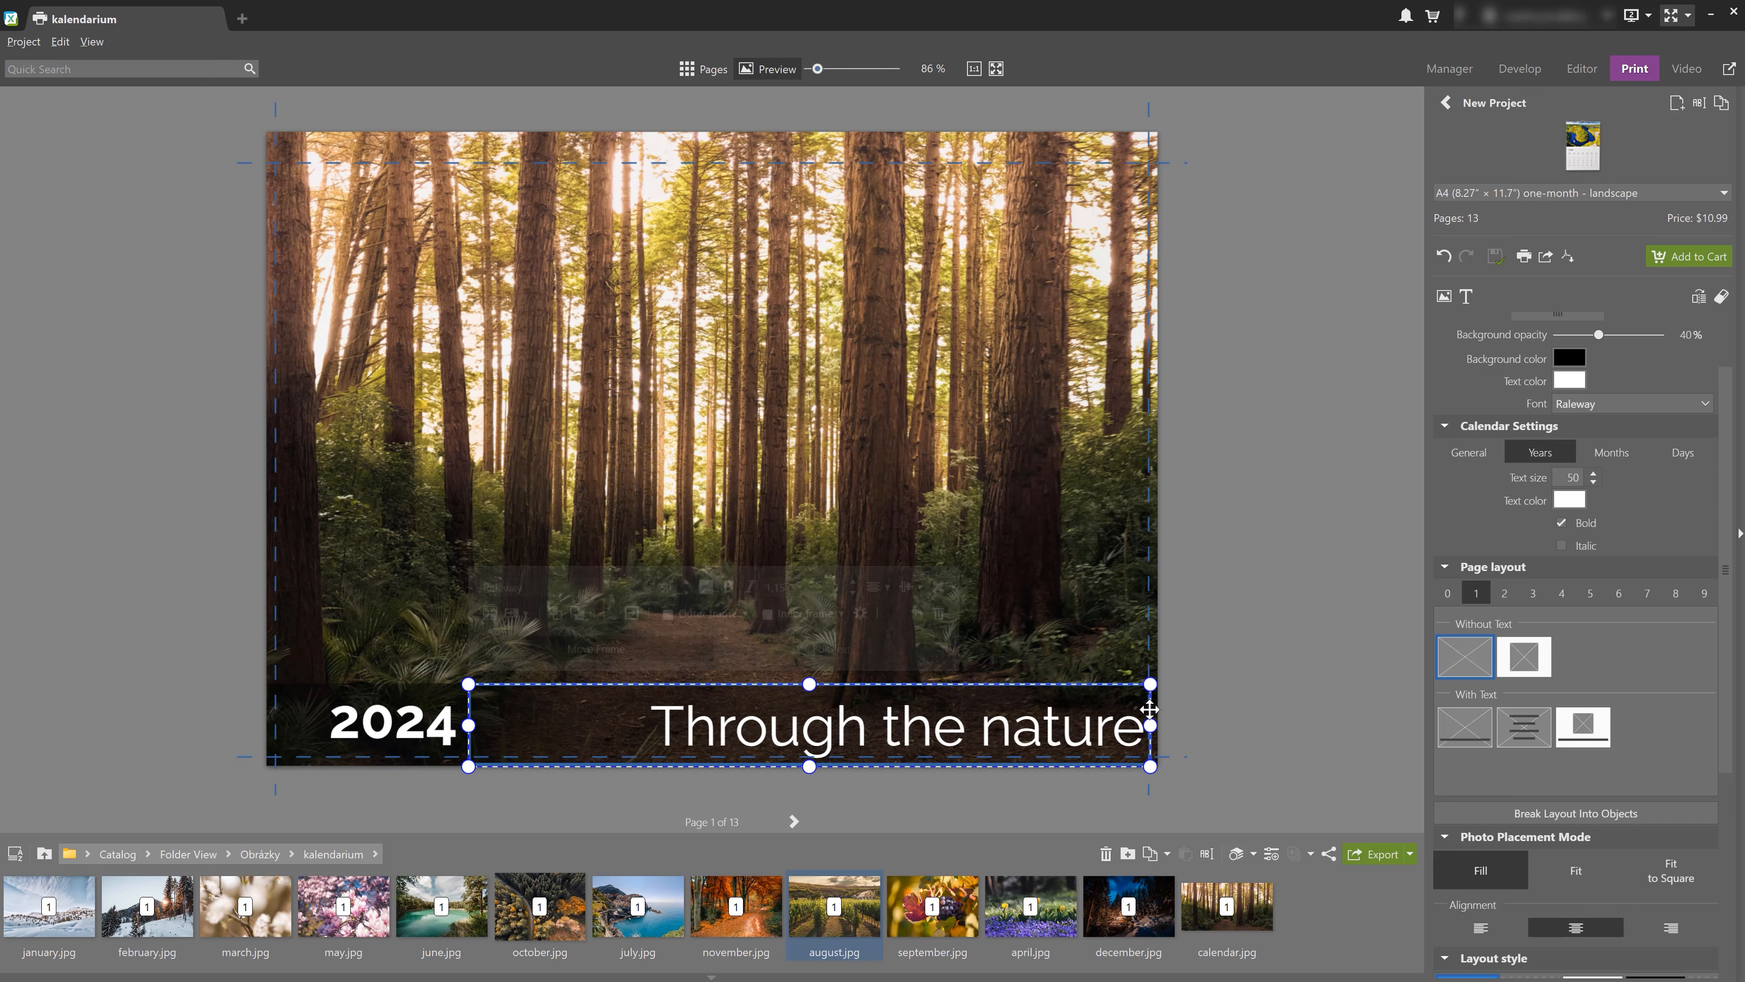
{"action": "left_click_drag", "start_coordinate": [1007, 731], "coordinate": [1005, 723]}
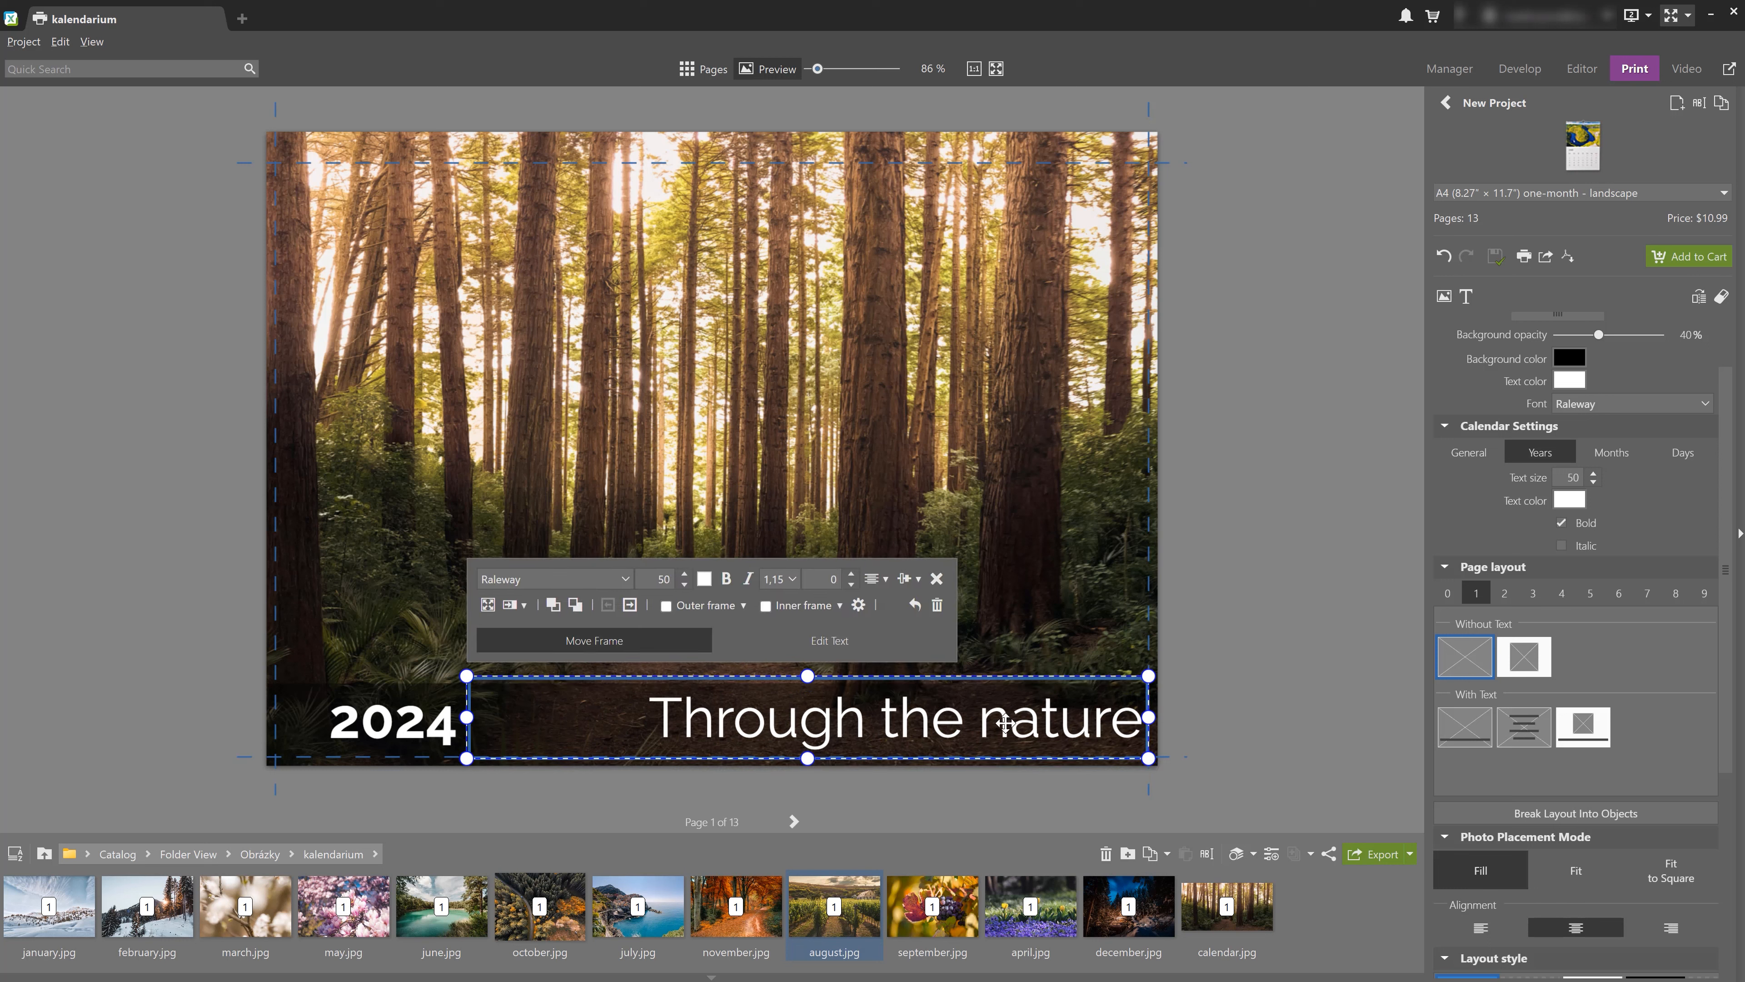